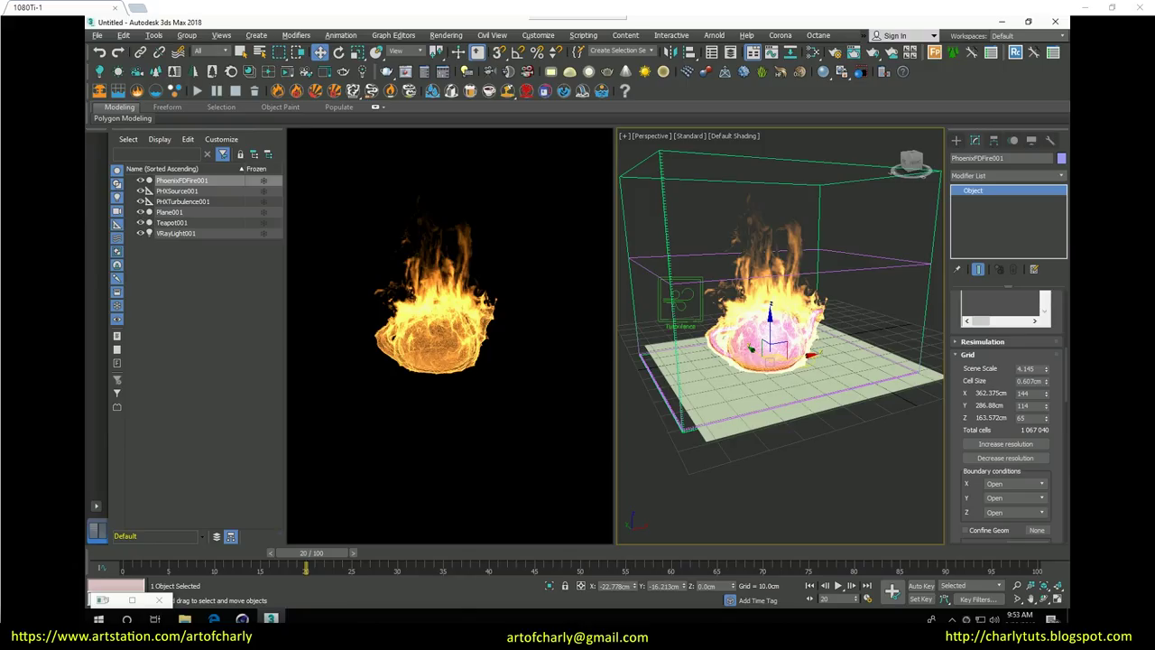
# Step: Delete PhoenixFDFire001, its source and PHXTurbulence001, then select Teapot001
pyautogui.click(185, 181)
pyautogui.keyDown('shift'); pyautogui.click(188, 202); pyautogui.keyUp('shift')
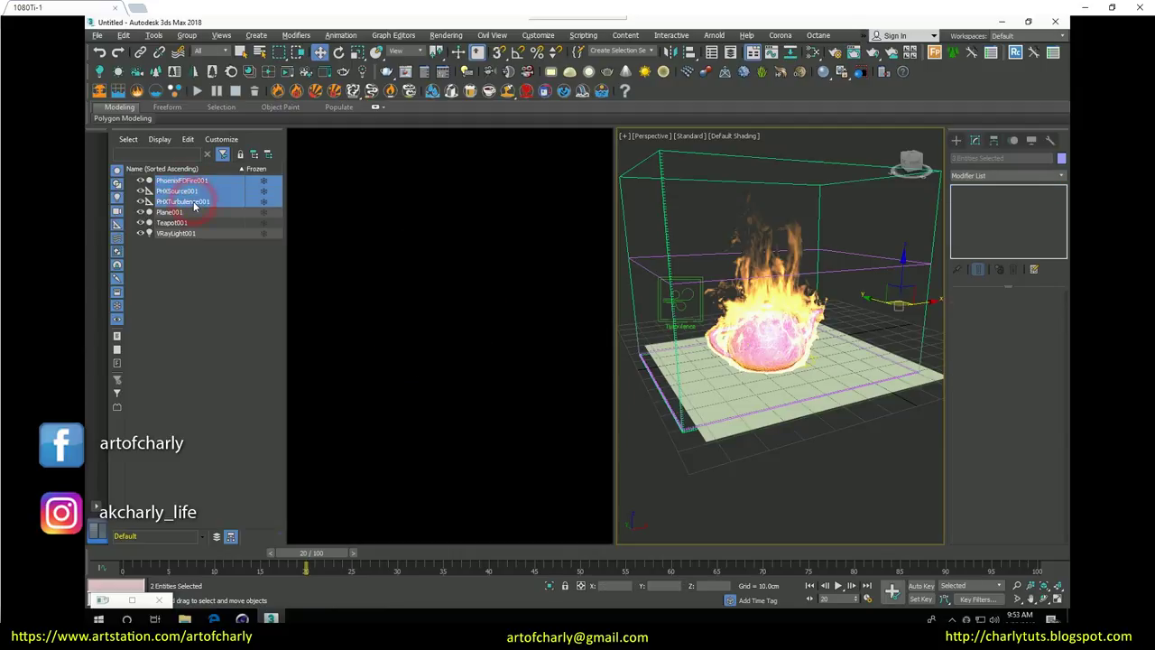
pyautogui.press('Delete')
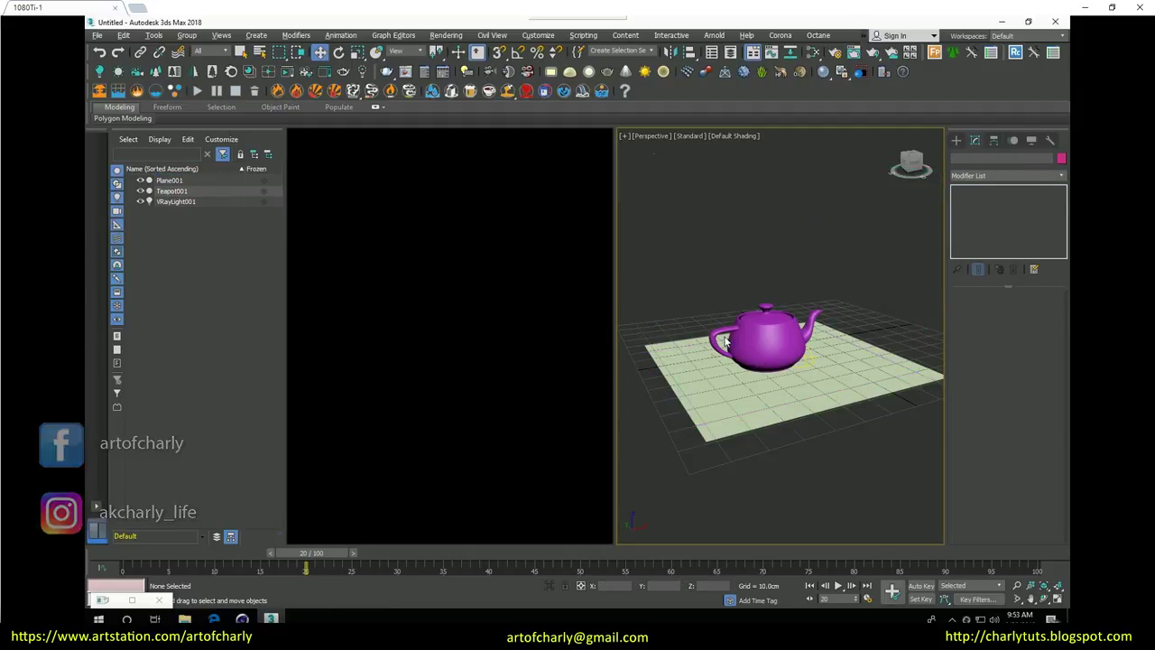
pyautogui.click(216, 191)
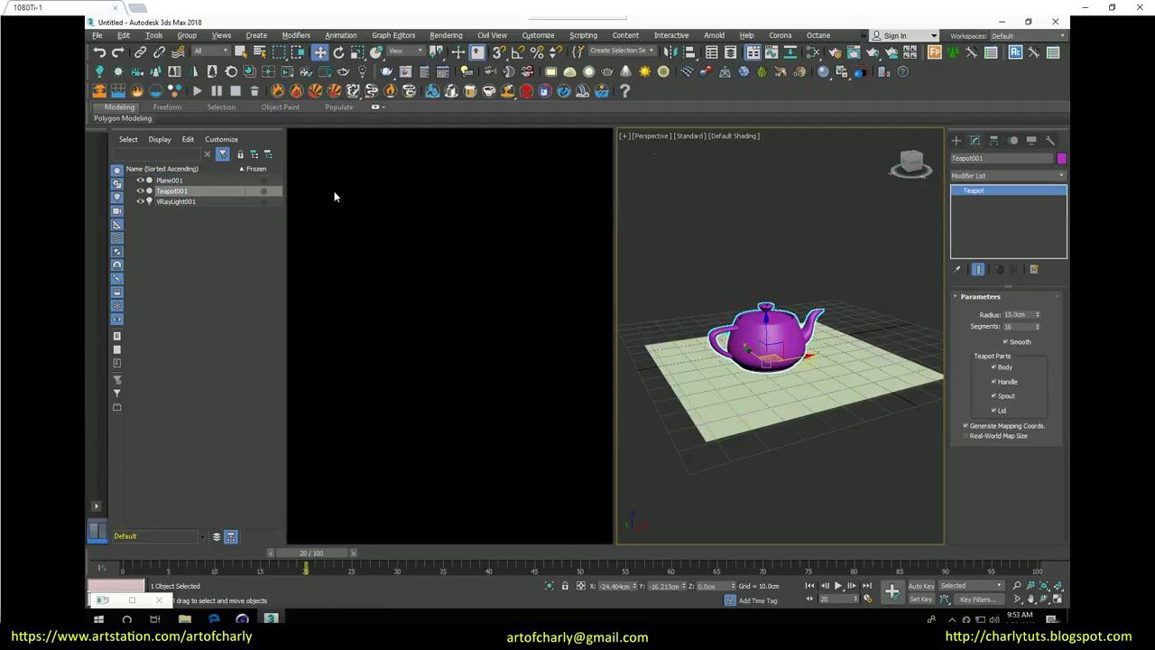
# Step: Apply the Phoenix FD 'Burning Fuel with Smoke' quick setup to the teapot and simulate it
pyautogui.click(297, 92)
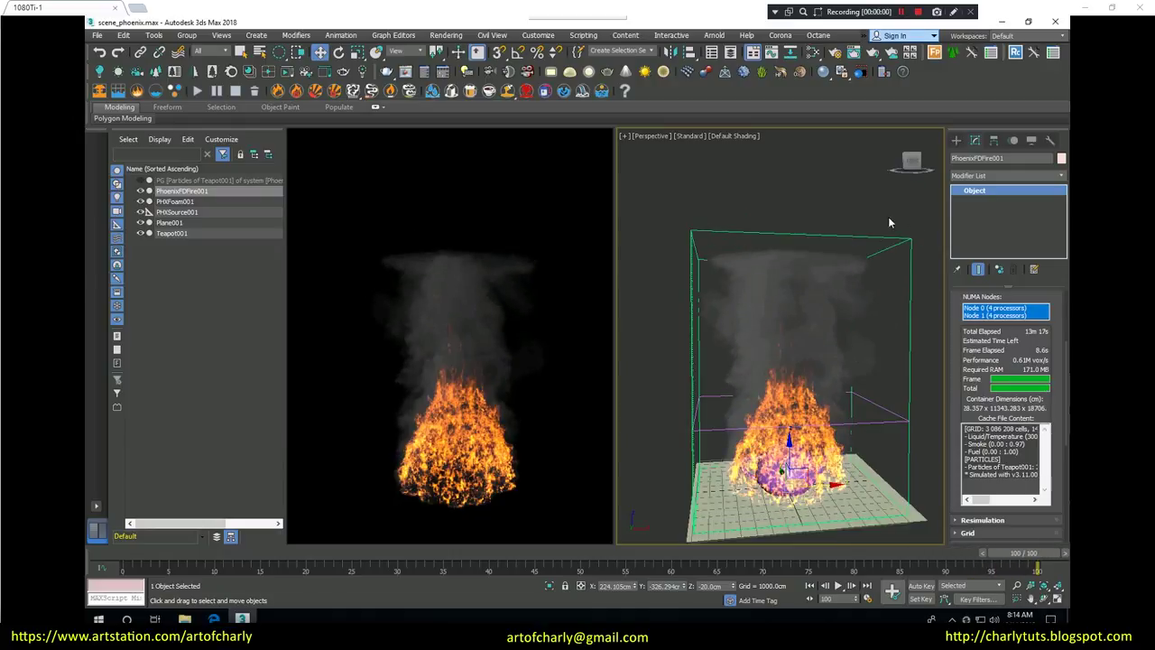
# Step: Toggle wireframe and scrub the fire cache through frames 55, 1, 11, 19 and 30, back to 1
pyautogui.press('F3')
pyautogui.press('F3')
pyautogui.press('F3')
pyautogui.press('F3')
pyautogui.press('F3')
pyautogui.press('F3')
pyautogui.moveTo(1011, 552); pyautogui.dragTo(622, 552)
pyautogui.press('F3')
pyautogui.moveTo(326, 548); pyautogui.dragTo(136, 553)
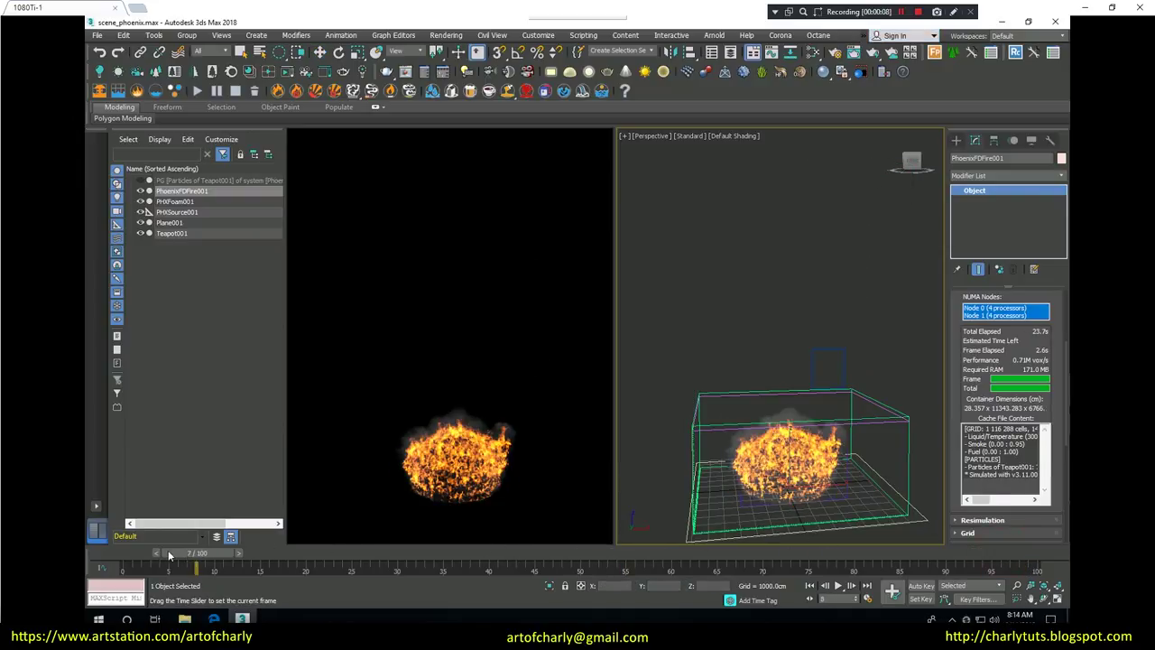
pyautogui.moveTo(136, 553); pyautogui.dragTo(129, 554)
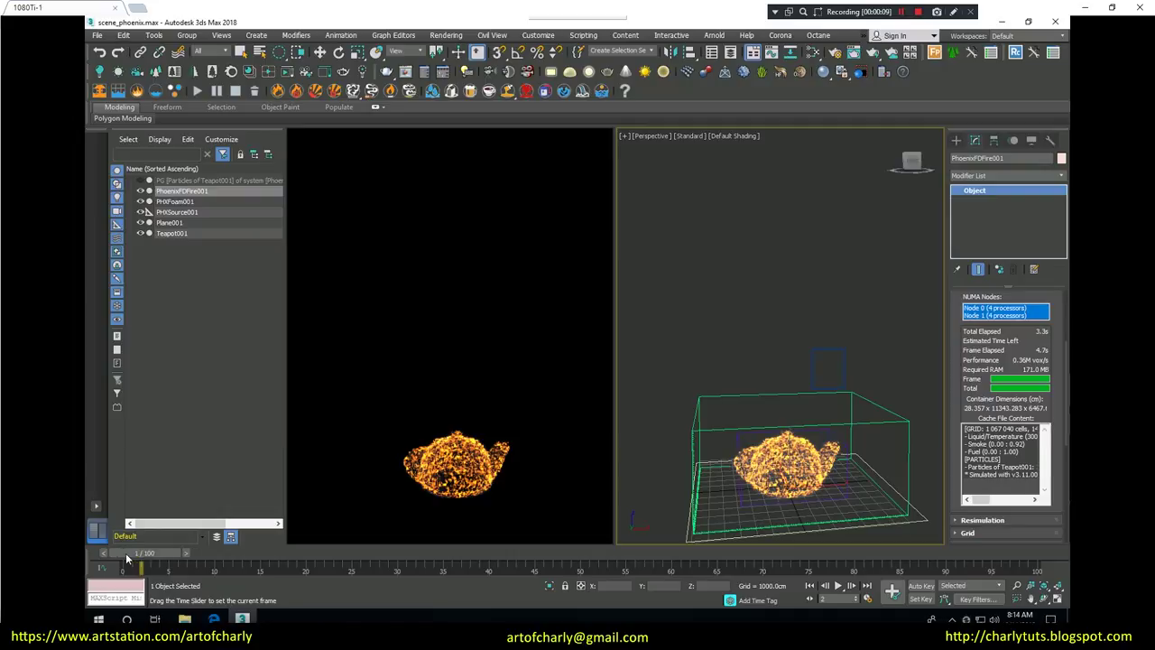
pyautogui.press('F3')
pyautogui.click(255, 554)
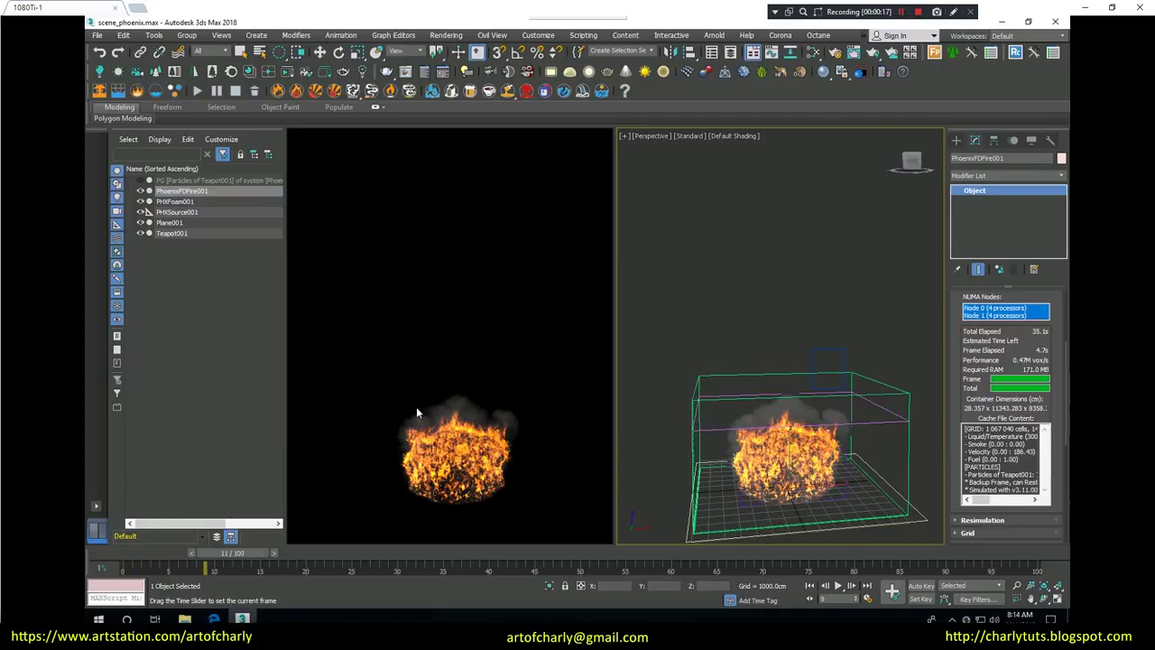
pyautogui.moveTo(259, 555); pyautogui.dragTo(343, 554)
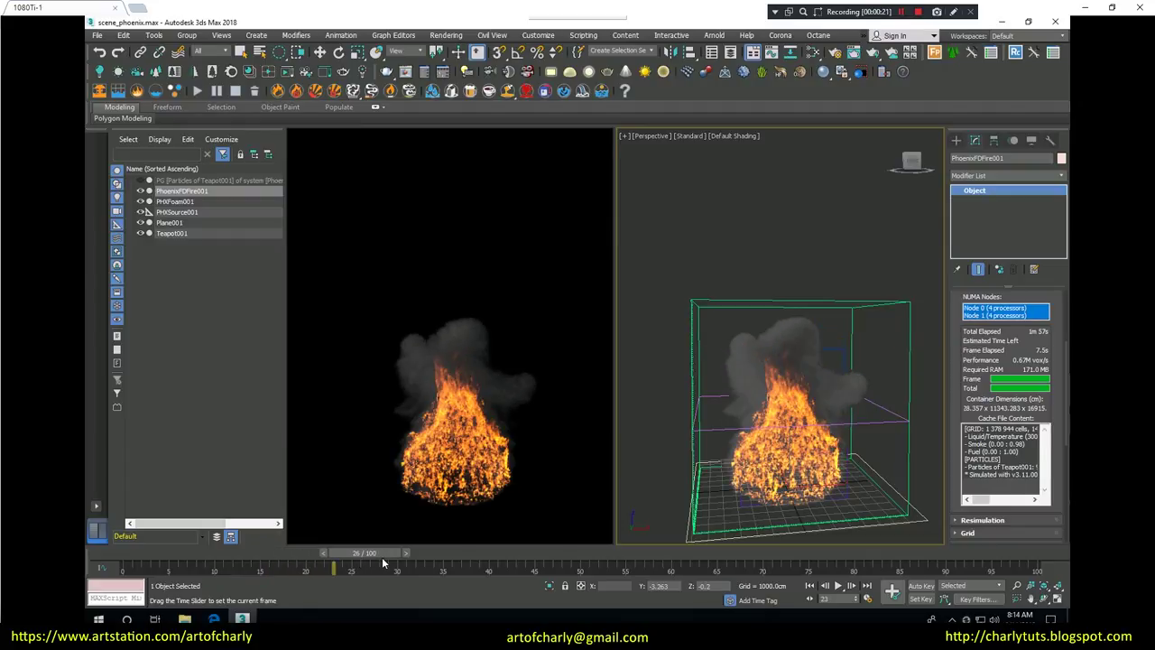
pyautogui.moveTo(343, 555); pyautogui.dragTo(397, 555)
pyautogui.press('w')
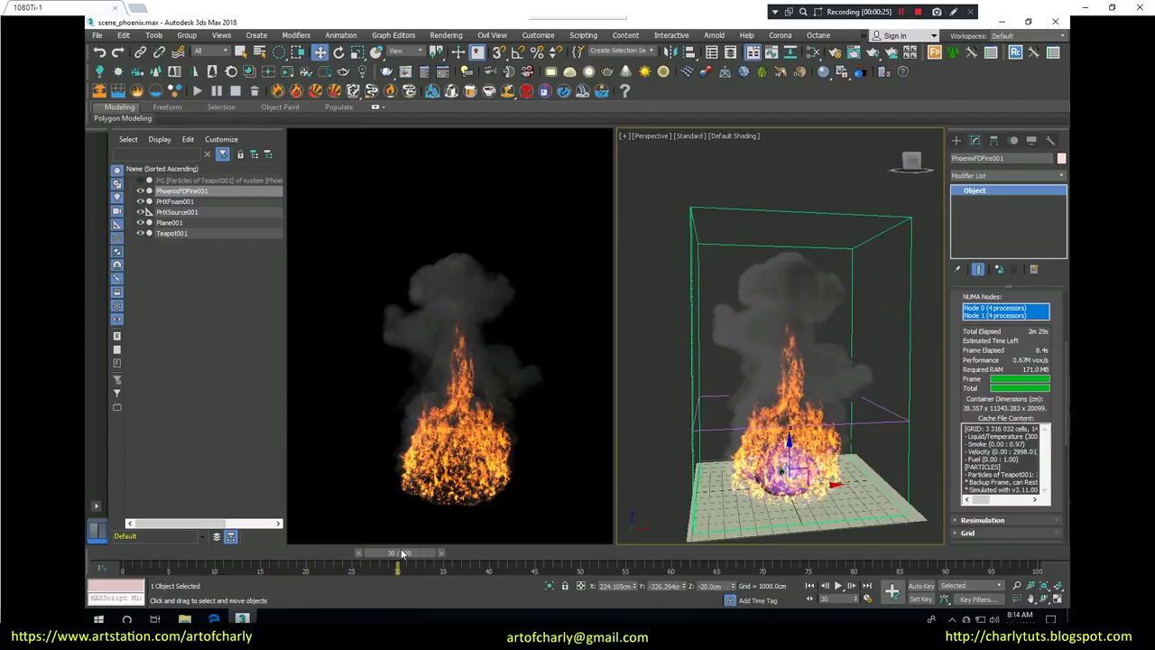
pyautogui.moveTo(401, 560); pyautogui.dragTo(133, 559)
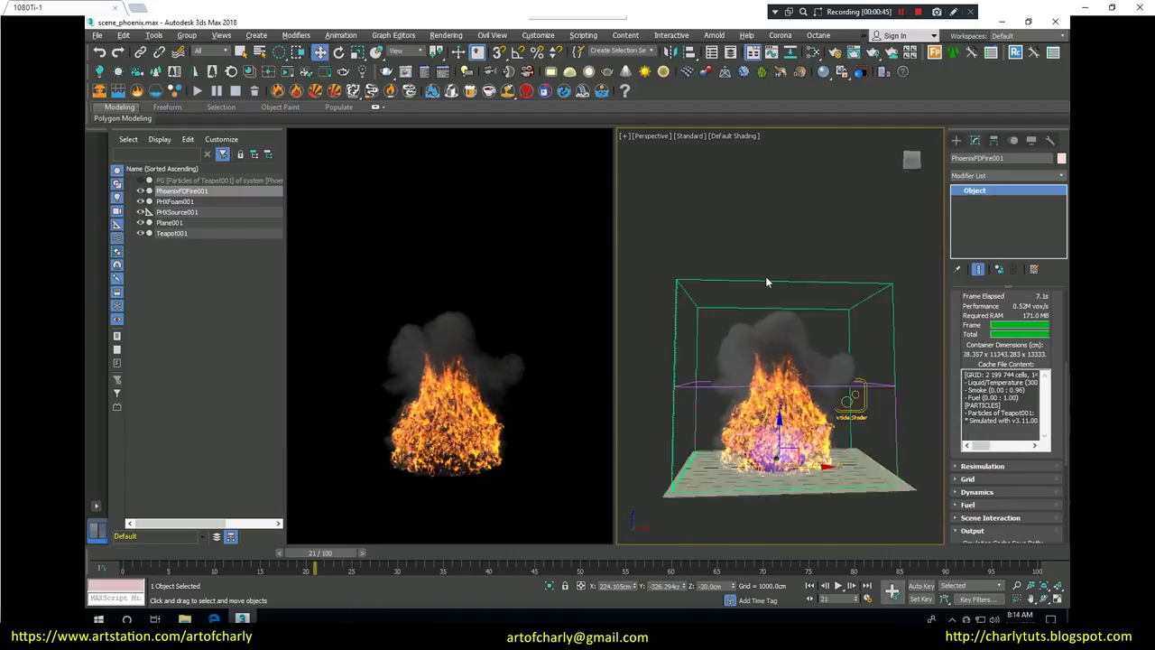
# Step: Reframe the fire container and expand the simulator's Preview rollout
pyautogui.keyDown('alt'); pyautogui.moveTo(775, 274); pyautogui.dragTo(783, 277, button='middle'); pyautogui.keyUp('alt')
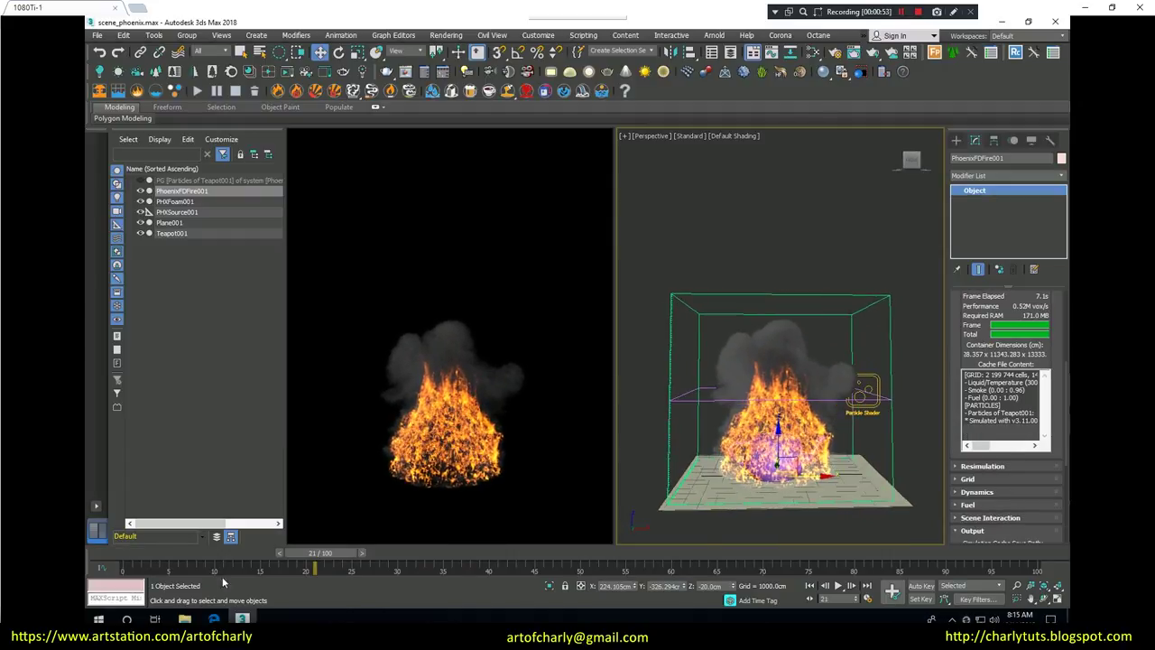
pyautogui.scroll(2, 1066, 361)
pyautogui.scroll(2, 1065, 384)
pyautogui.scroll(-3, 1068, 424)
pyautogui.scroll(-3, 1065, 469)
pyautogui.scroll(-2, 1058, 513)
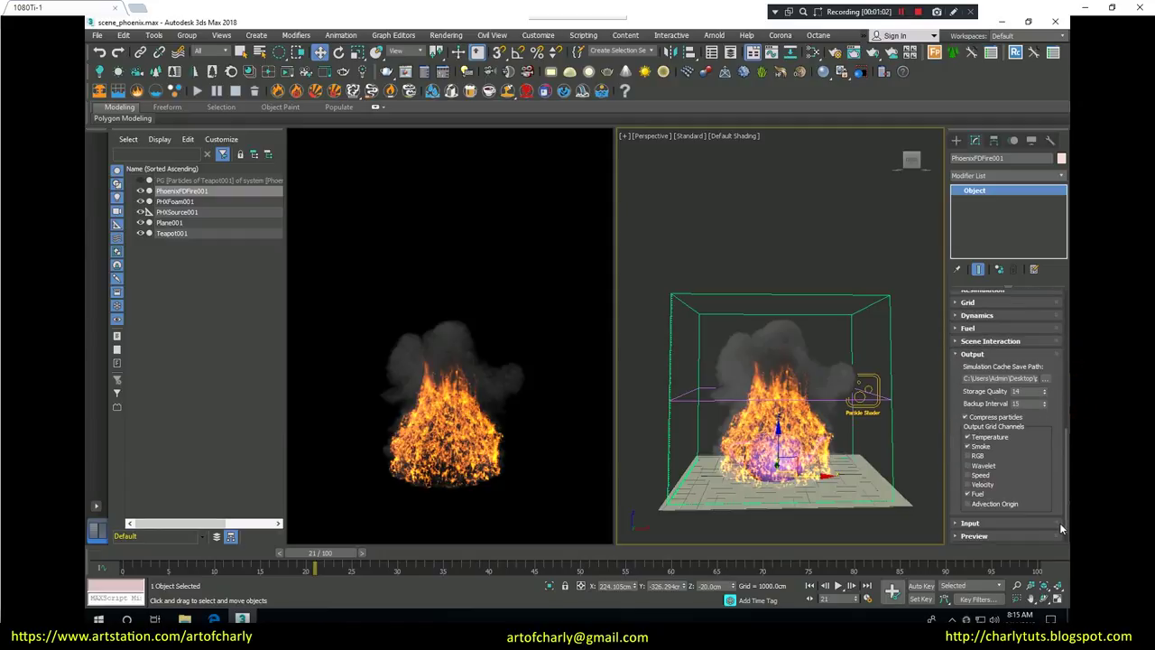
pyautogui.scroll(-1, 1060, 525)
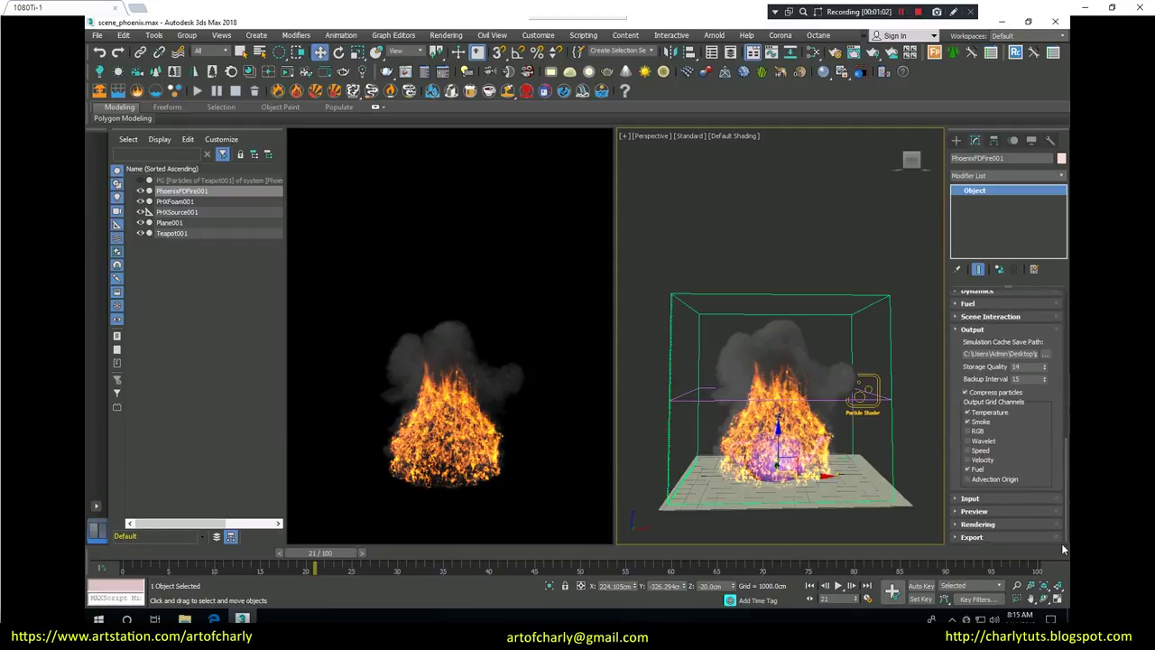
pyautogui.click(977, 514)
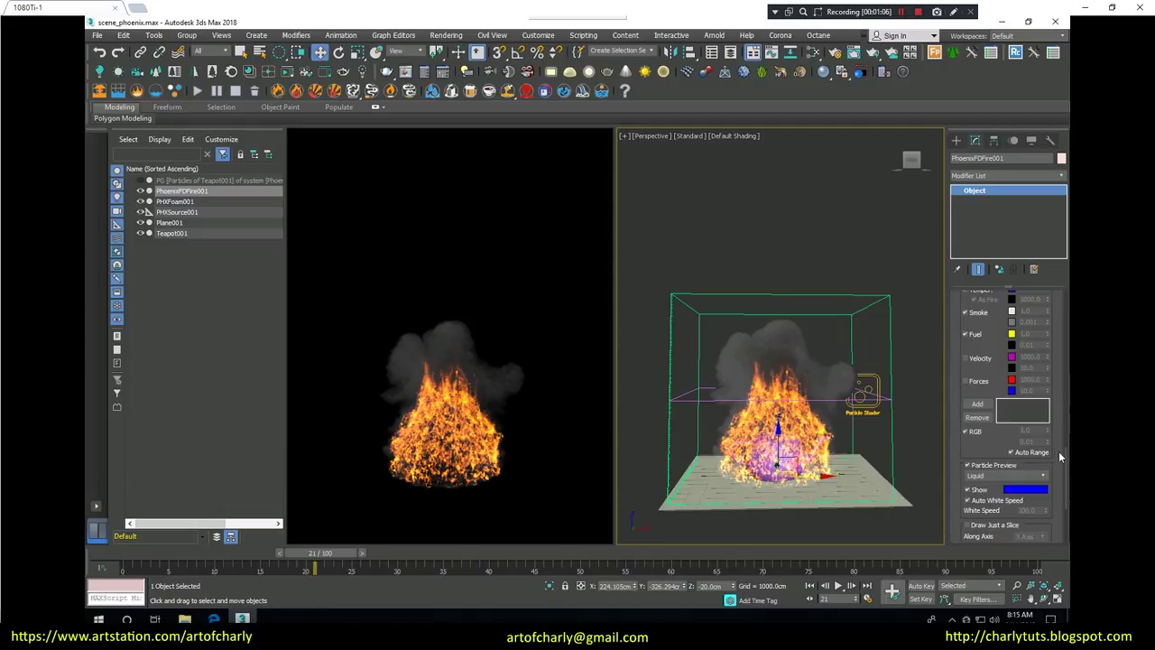
# Step: Set the preview Save To frame to 100 and start saving GPU preview images
pyautogui.moveTo(1066, 453); pyautogui.dragTo(1067, 494)
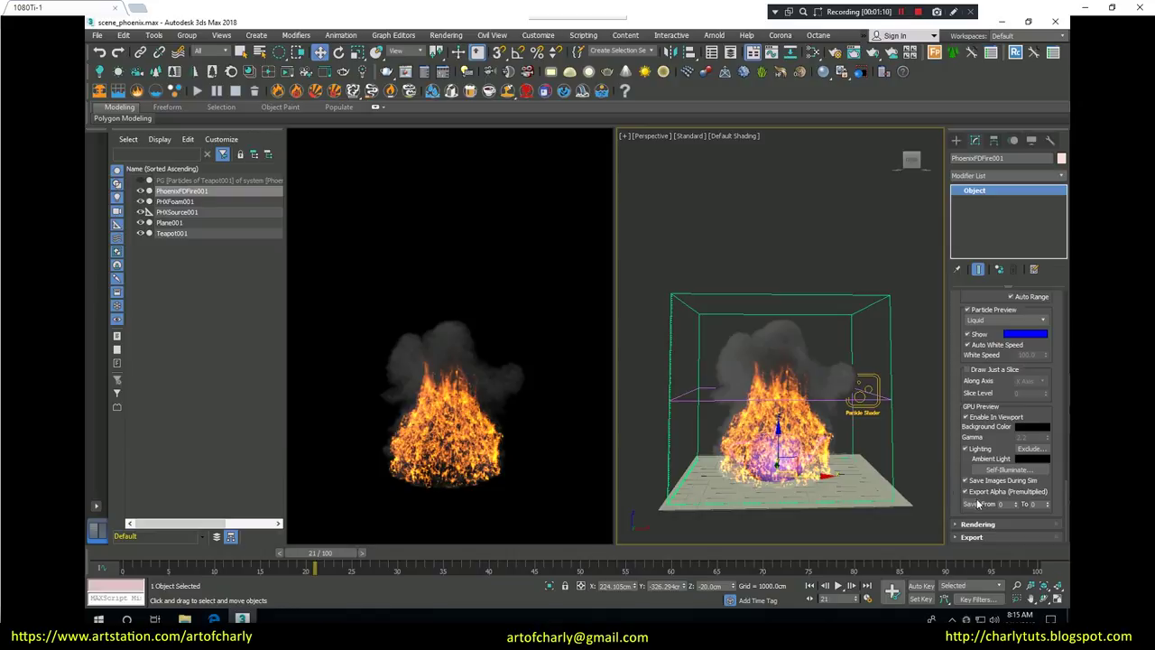
pyautogui.click(1038, 503)
pyautogui.write('100')
pyautogui.click(970, 505)
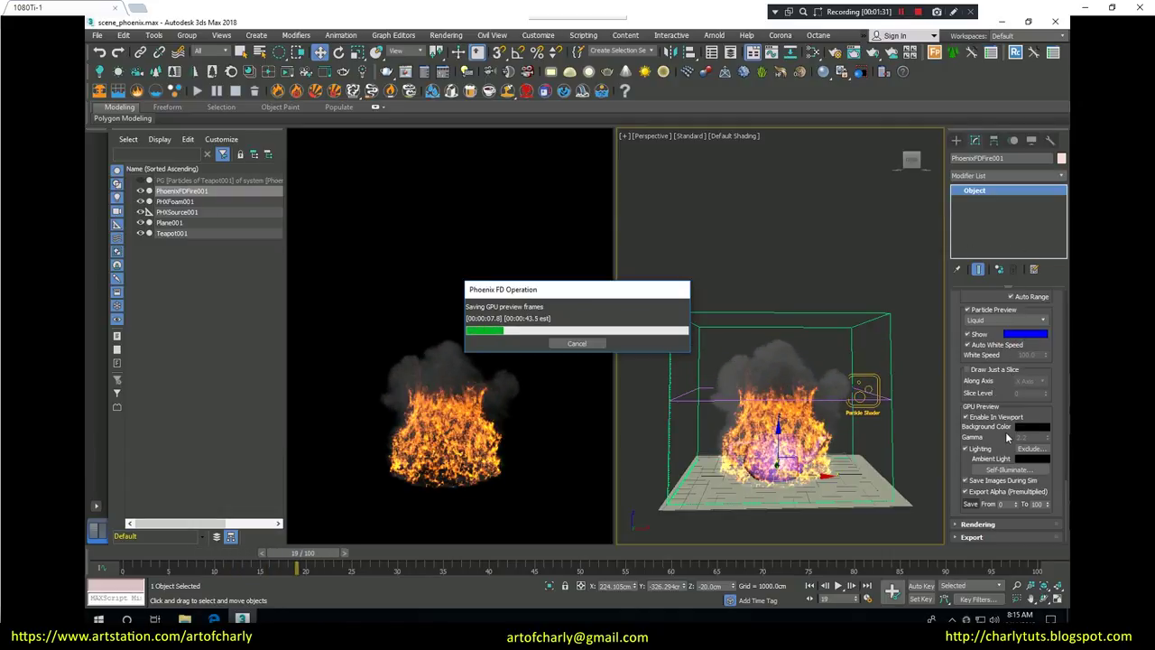
# Step: Let GPU preview saving finish at frame 100, then minimize 3ds Max to reach phoenix_cache
pyautogui.scroll(3, 997, 379)
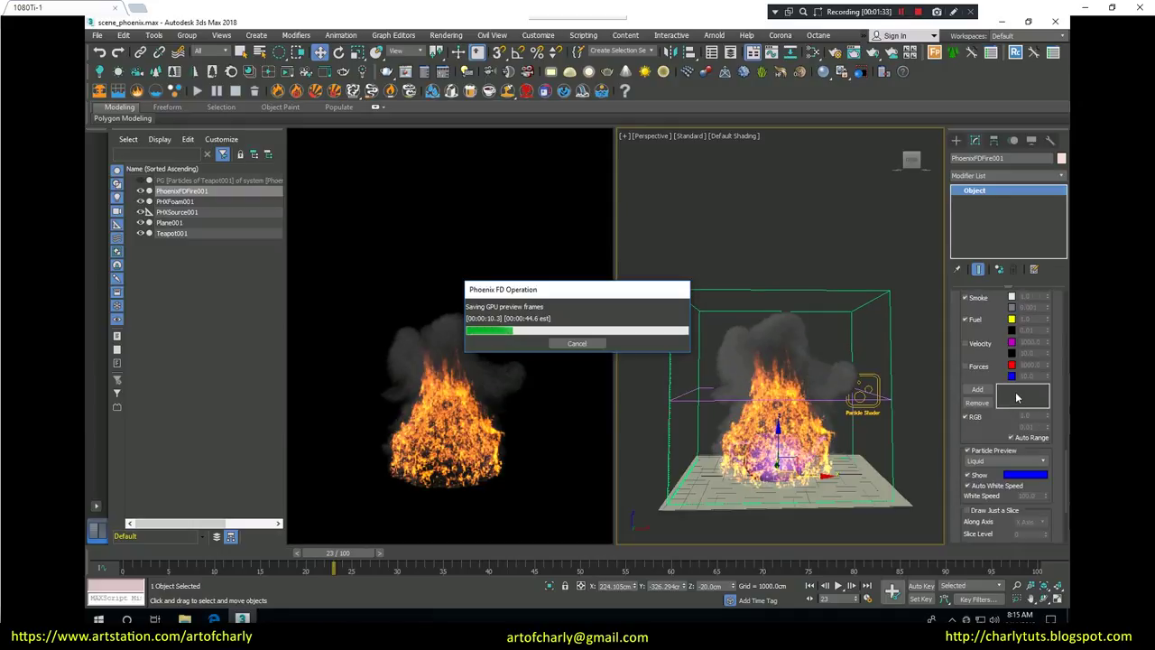
pyautogui.scroll(3, 1018, 413)
pyautogui.scroll(3, 1016, 424)
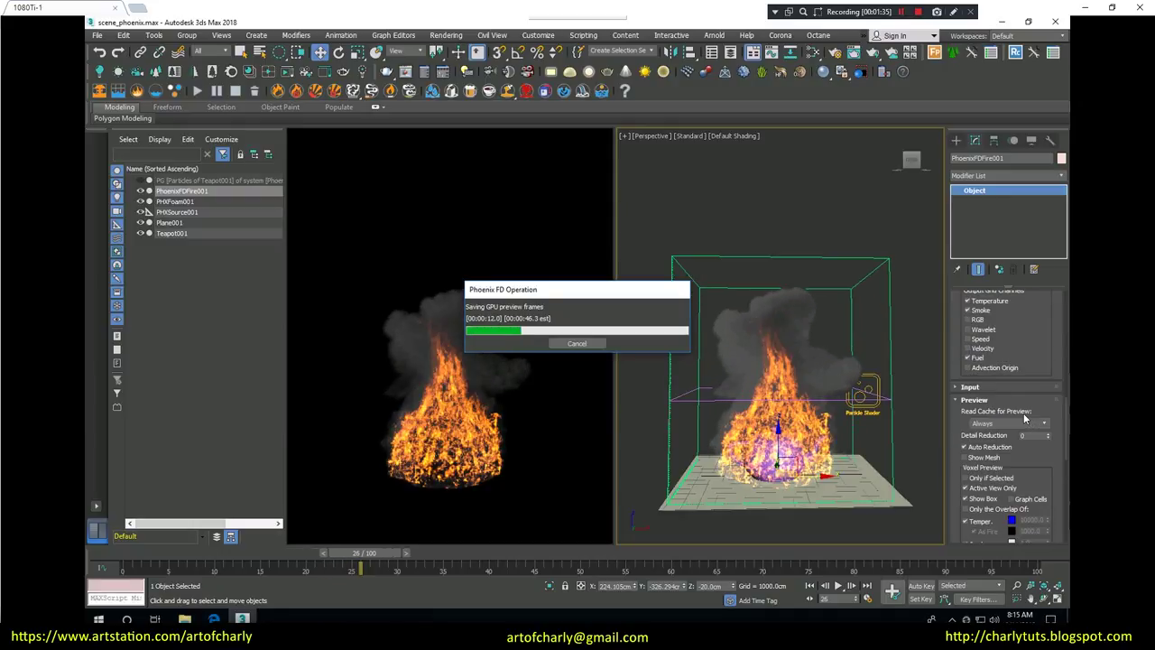
pyautogui.scroll(1, 1014, 431)
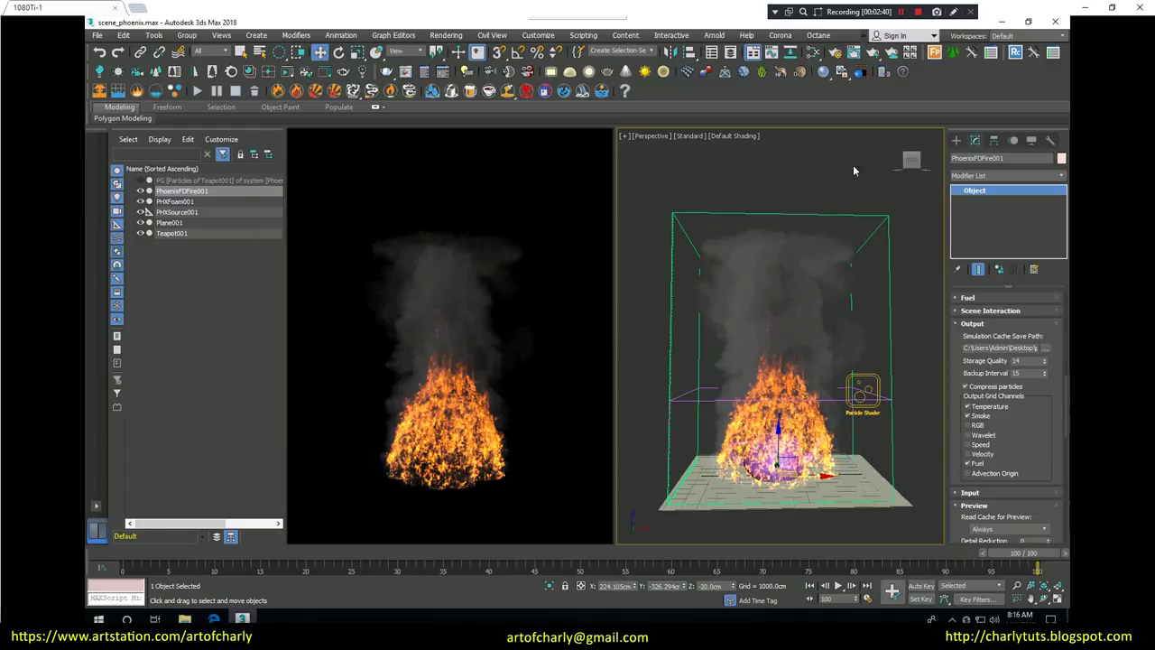
pyautogui.click(1002, 21)
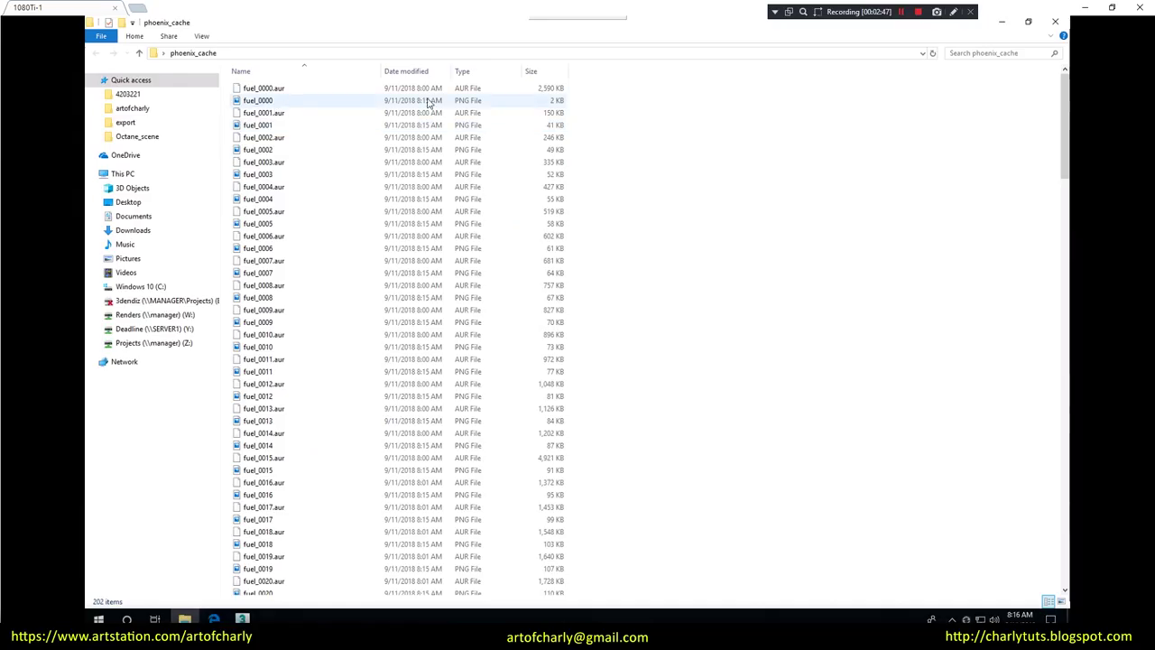
# Step: Sort phoenix_cache by Type and scroll down to the fuel PNG preview frames
pyautogui.click(477, 72)
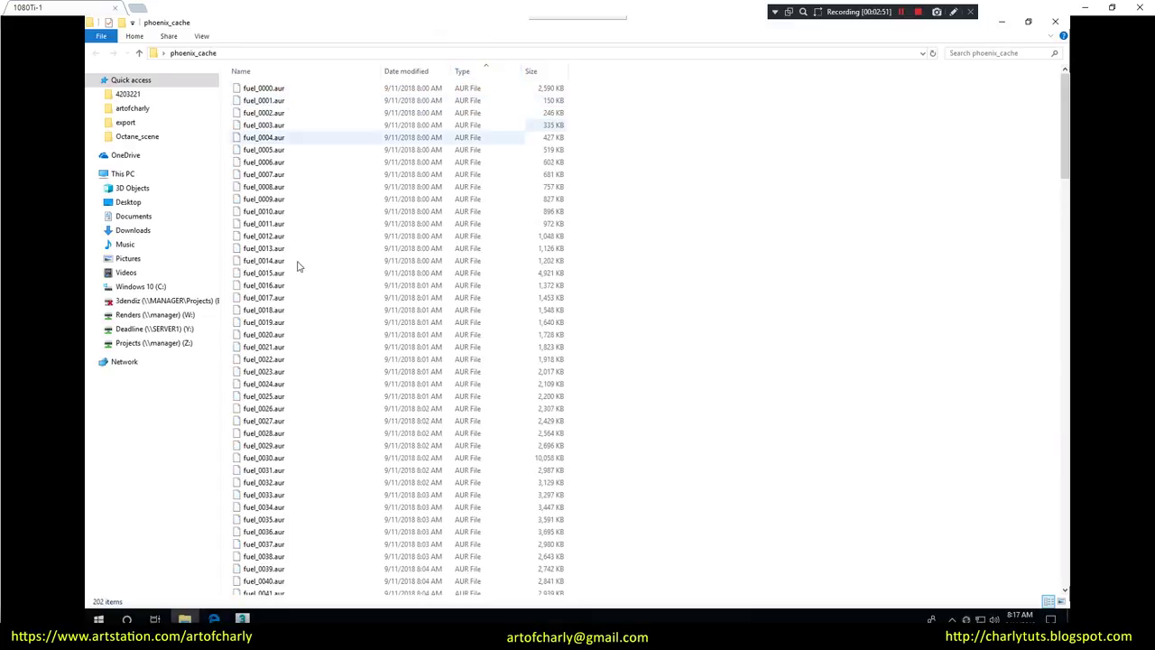
pyautogui.scroll(-10, 289, 307)
pyautogui.scroll(-11, 291, 308)
pyautogui.scroll(-8, 290, 310)
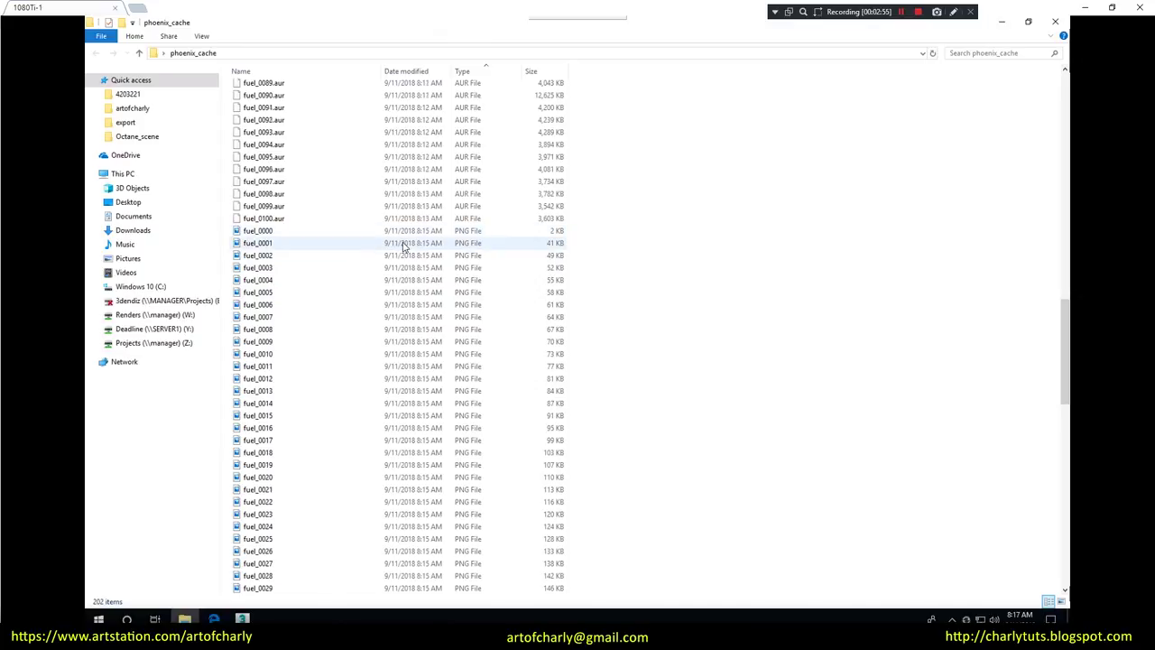
pyautogui.scroll(-8, 405, 246)
pyautogui.scroll(-7, 404, 251)
pyautogui.scroll(3, 405, 254)
pyautogui.scroll(3, 407, 258)
pyautogui.scroll(-5, 407, 257)
pyautogui.scroll(-2, 407, 257)
pyautogui.click(94, 34)
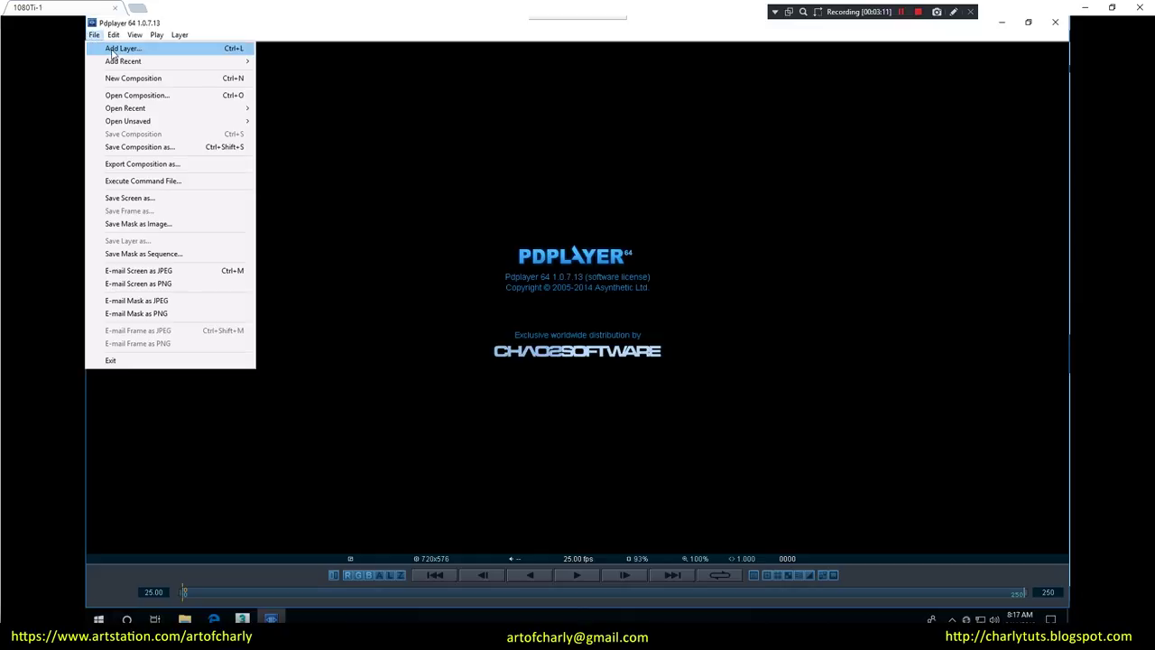
# Step: Load the fuel_0000 PNG sequence as a Pdplayer layer, play it, then scrub back earlier
pyautogui.click(140, 49)
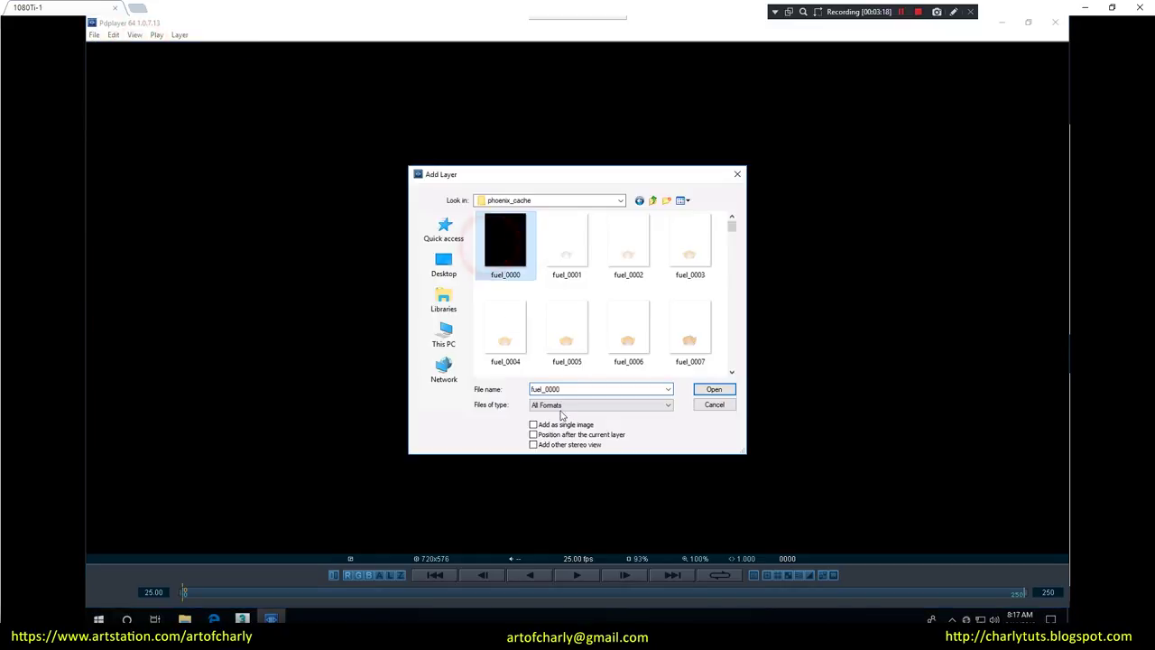
pyautogui.click(727, 391)
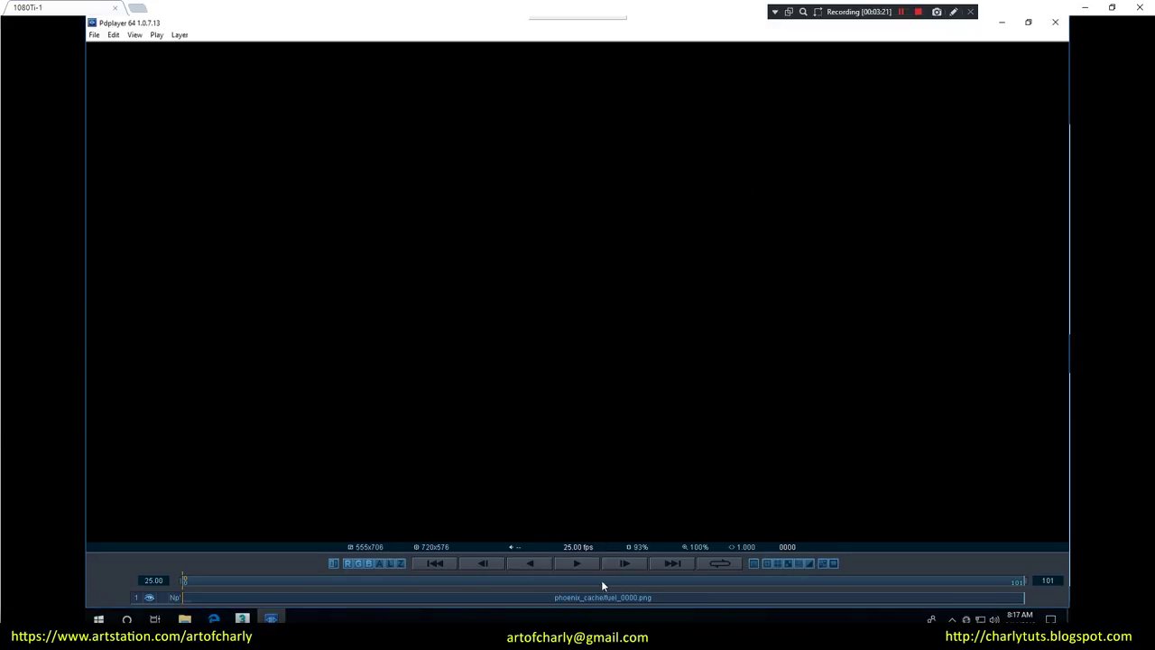
pyautogui.click(577, 567)
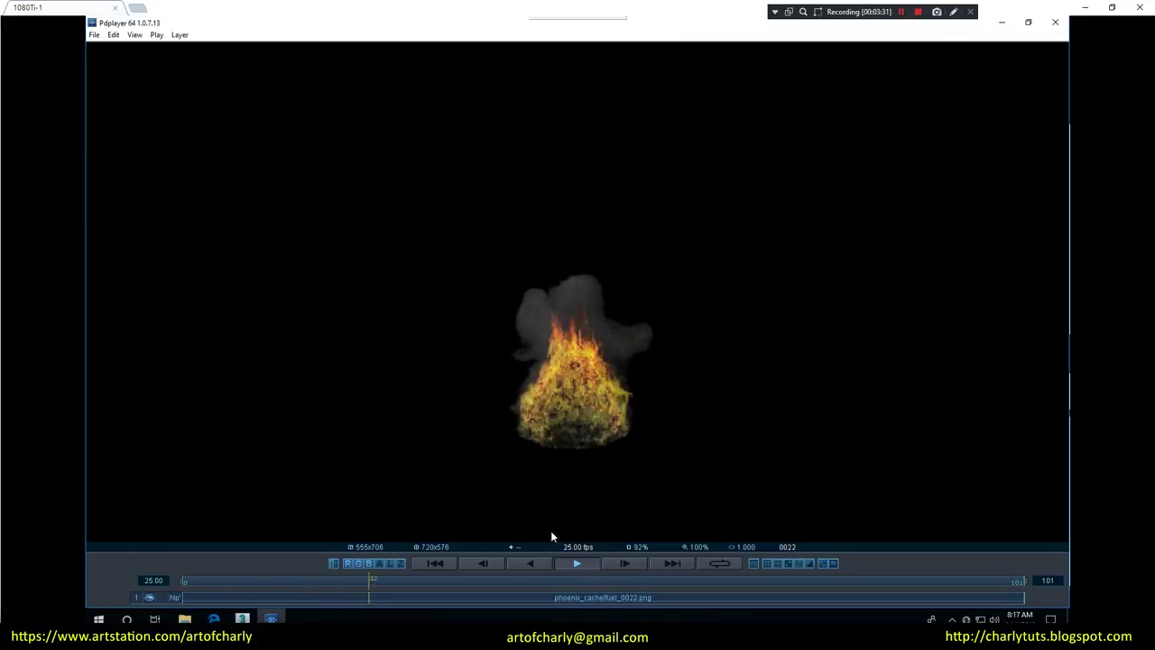
pyautogui.click(578, 568)
pyautogui.moveTo(581, 580); pyautogui.dragTo(354, 612)
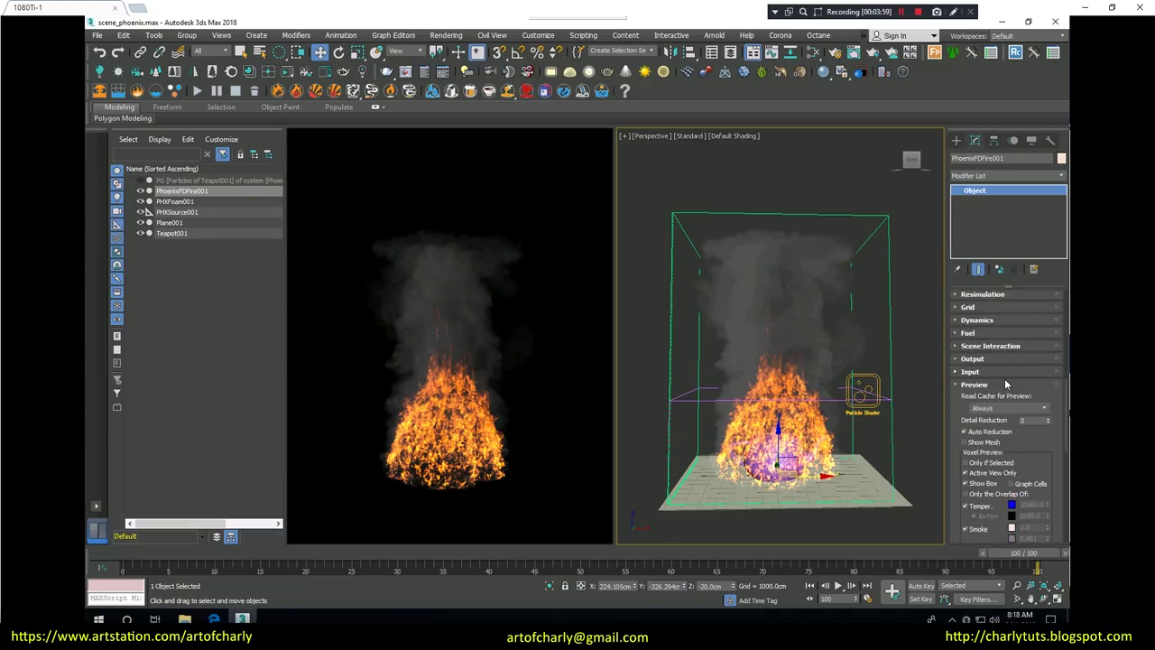
# Step: Inspect PhoenixFDFire001's Grid rollout and leave Adaptive Grid set to Temperature
pyautogui.click(970, 359)
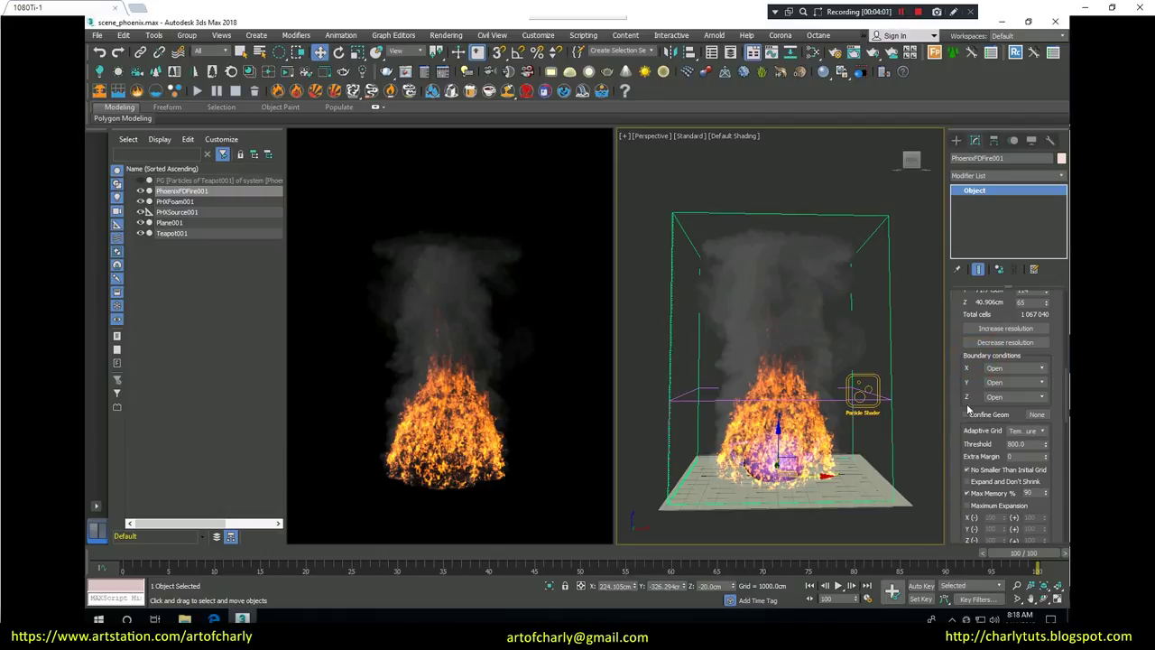
pyautogui.scroll(-2, 971, 412)
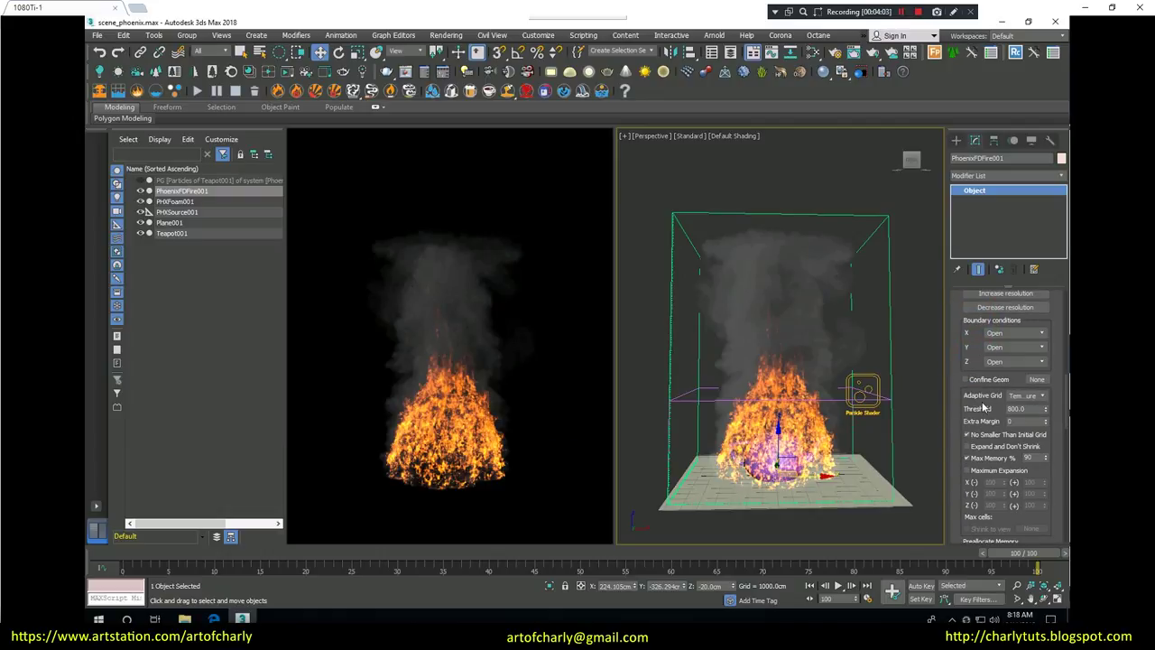
pyautogui.scroll(-1, 984, 408)
pyautogui.click(1023, 380)
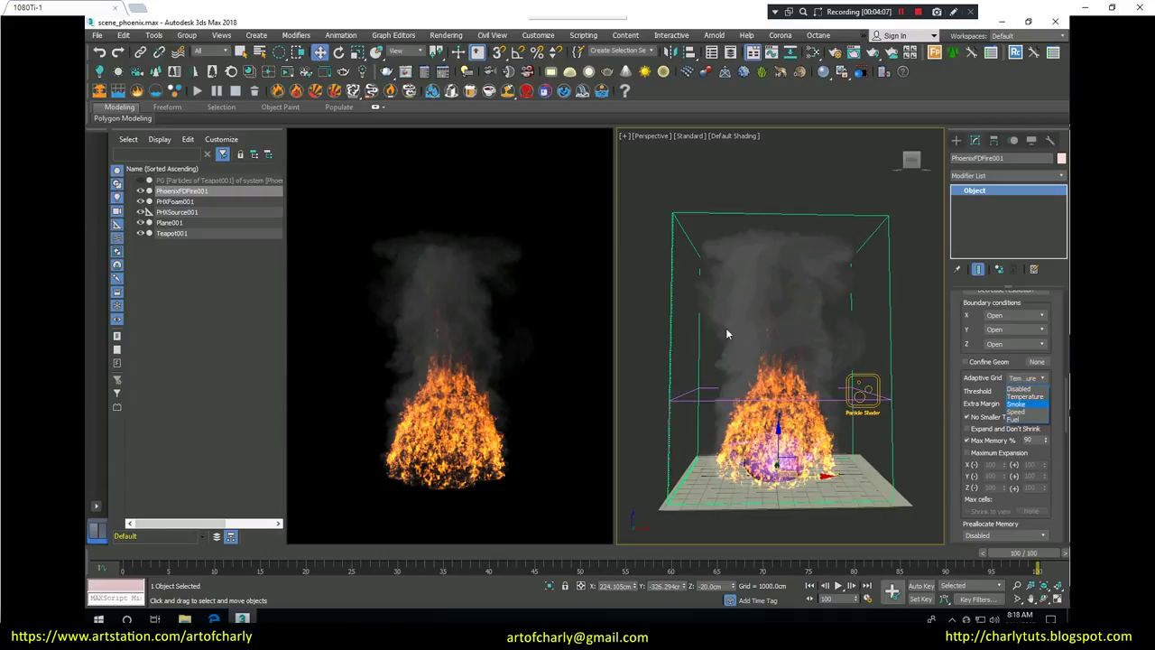
pyautogui.click(975, 387)
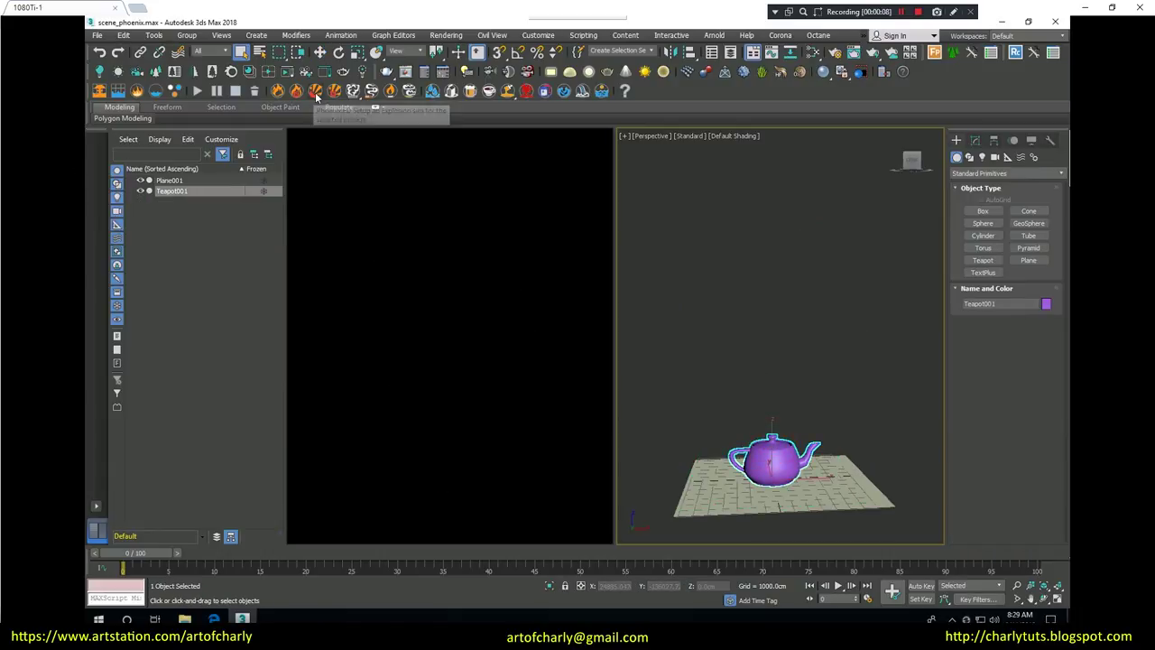
# Step: Add a Phoenix FD smoke simulator to the teapot, check its Grid settings, and simulate to frame 100
pyautogui.scroll(-2, 796, 460)
pyautogui.hotkey('ctrl', 'y')
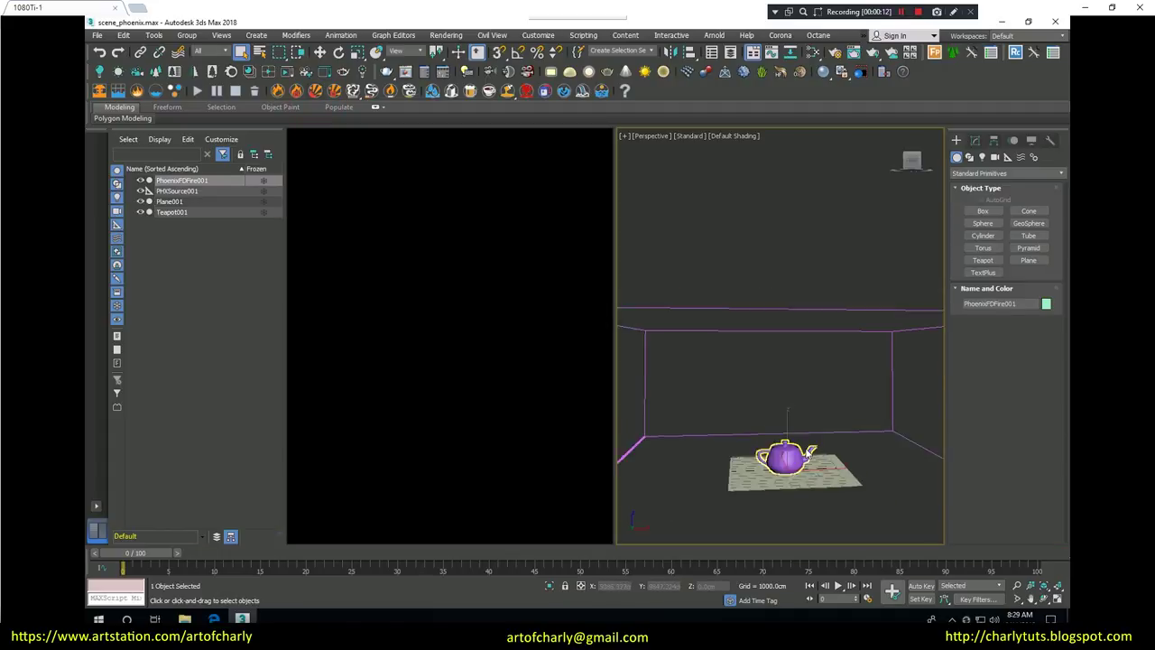
pyautogui.scroll(-2, 814, 410)
pyautogui.scroll(2, 813, 415)
pyautogui.scroll(-2, 790, 428)
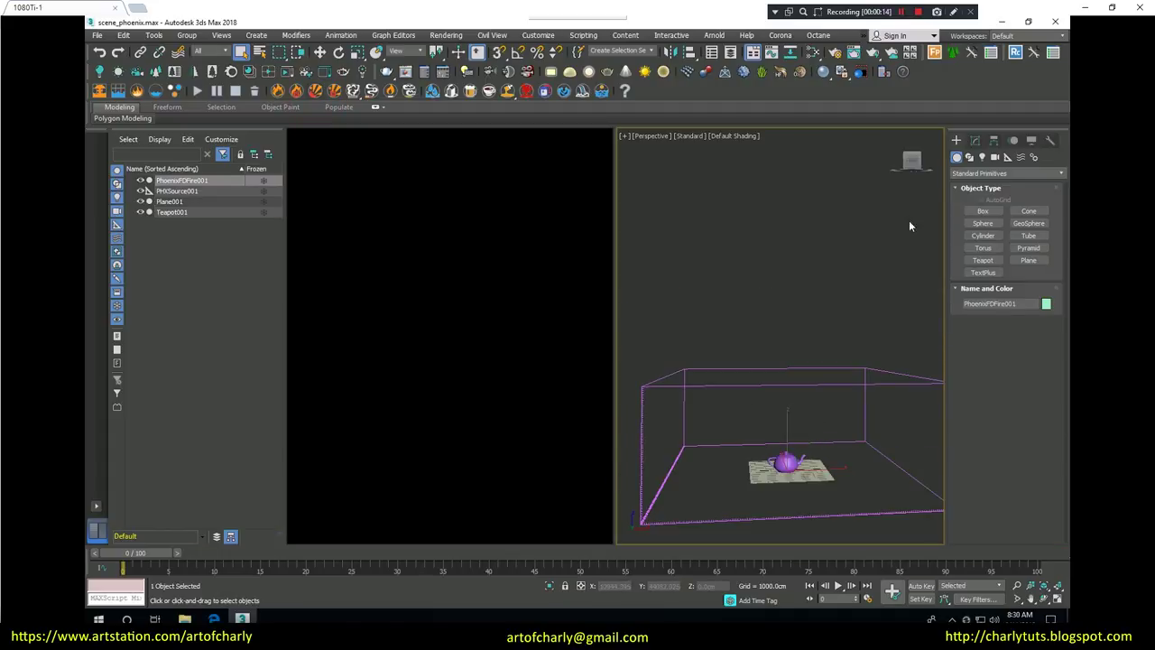
pyautogui.click(975, 141)
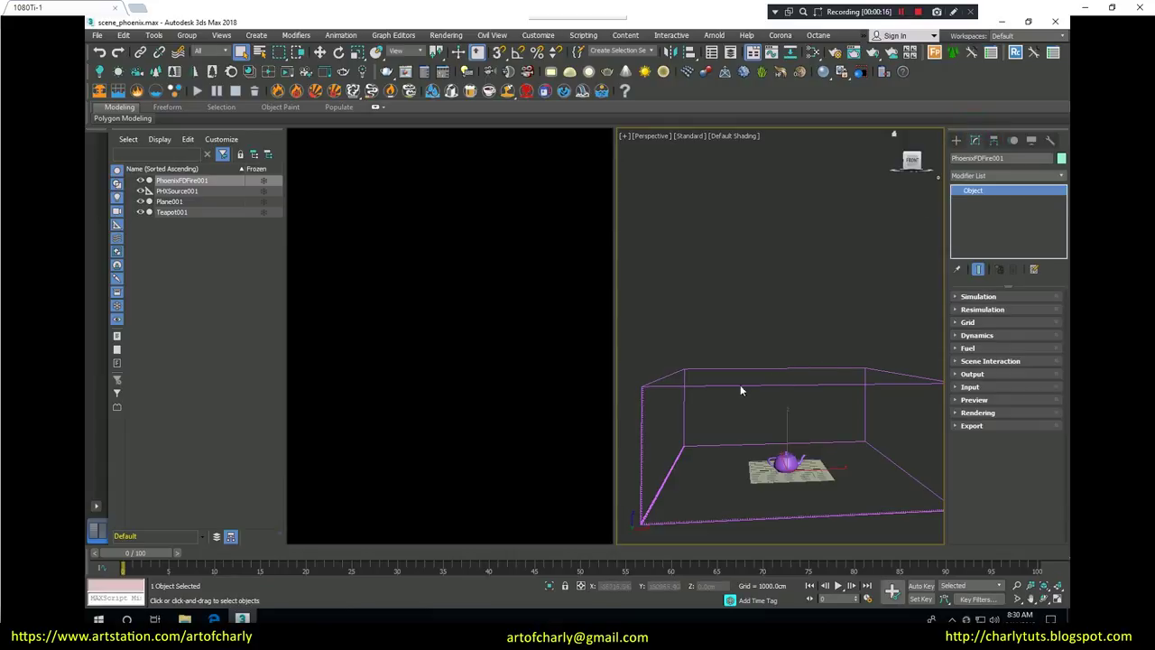
pyautogui.click(968, 322)
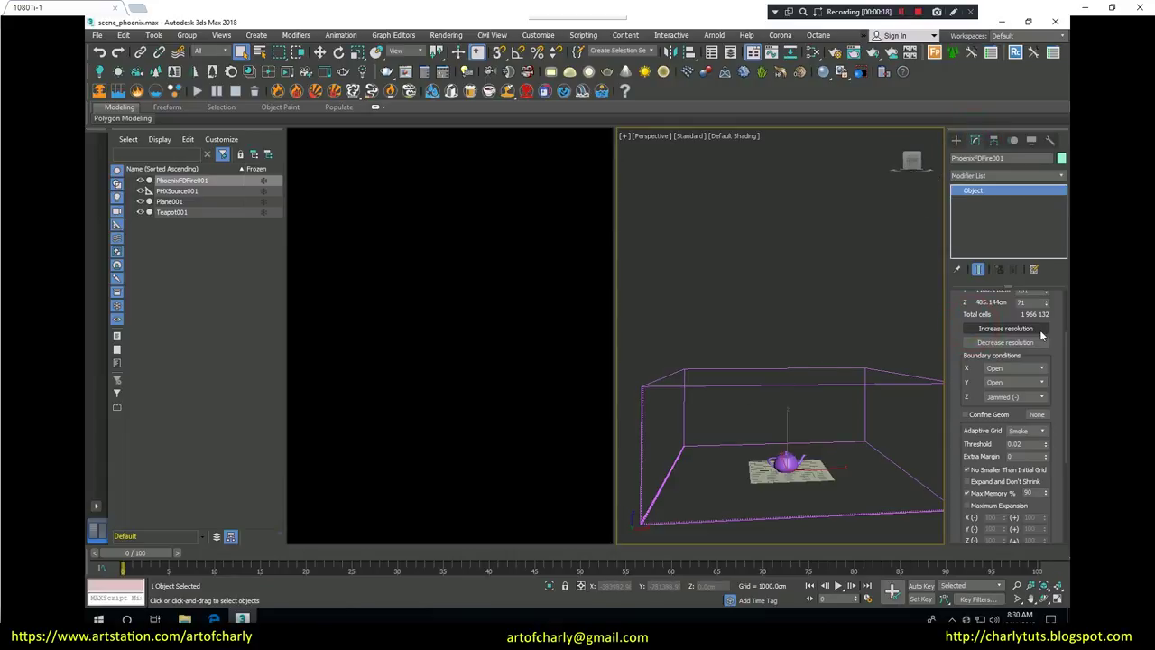
pyautogui.moveTo(1065, 343); pyautogui.dragTo(1065, 358)
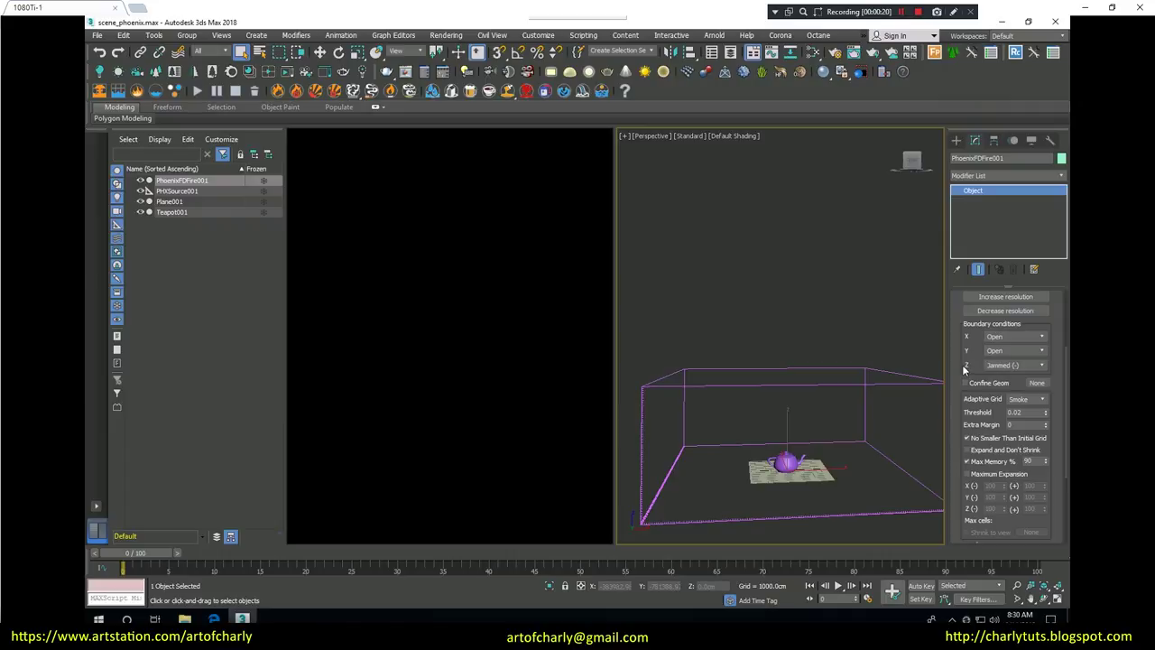
pyautogui.scroll(5, 1021, 404)
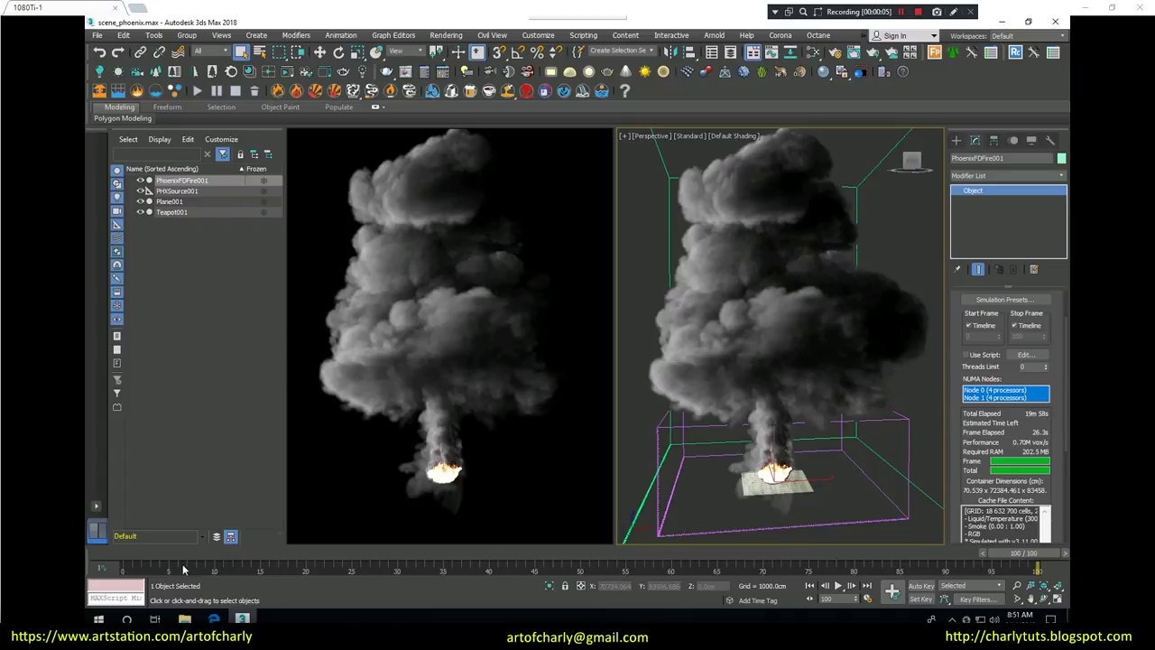
pyautogui.click(169, 566)
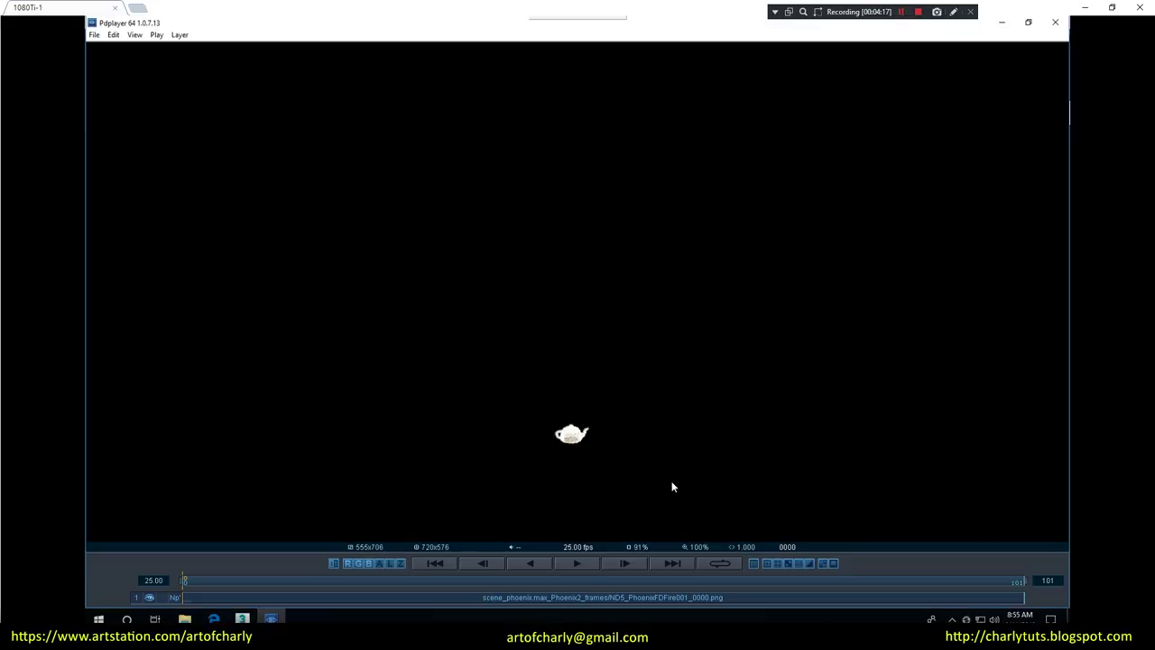
# Step: Play the PhoenixFDFire001 PNG preview sequence of the explosion turning to smoke
pyautogui.click(578, 561)
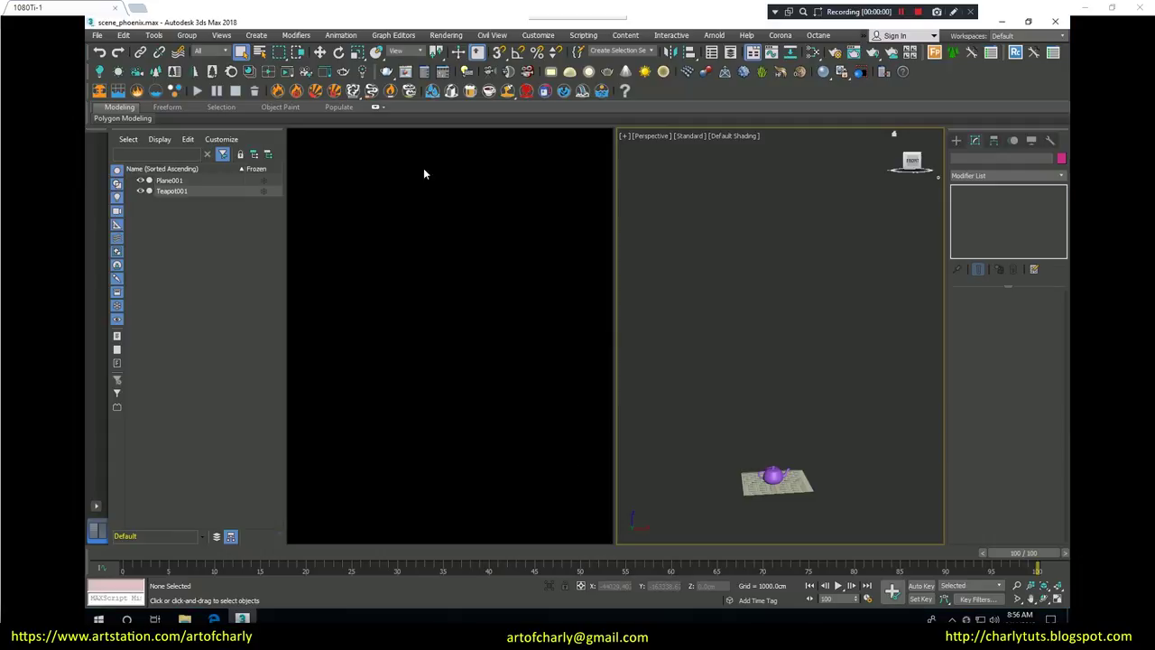
# Step: Apply the gasoline explosion setup to the teapot with cell size 278.532, then play its preview
pyautogui.click(785, 481)
pyautogui.click(333, 91)
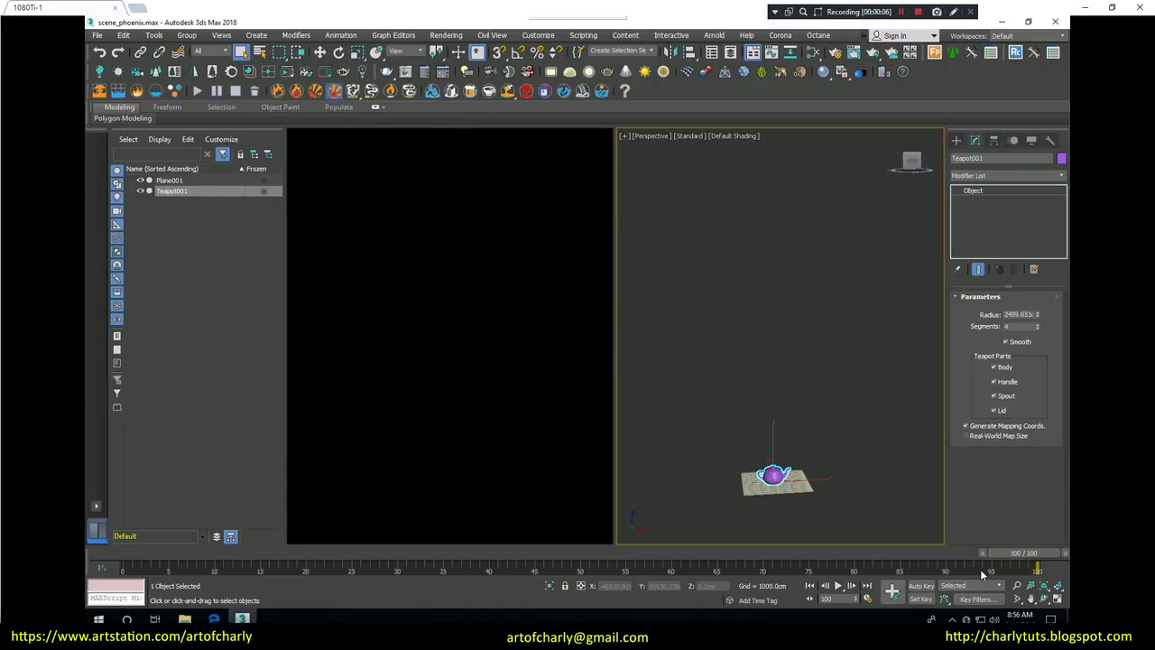
pyautogui.moveTo(1045, 309); pyautogui.dragTo(1053, 298)
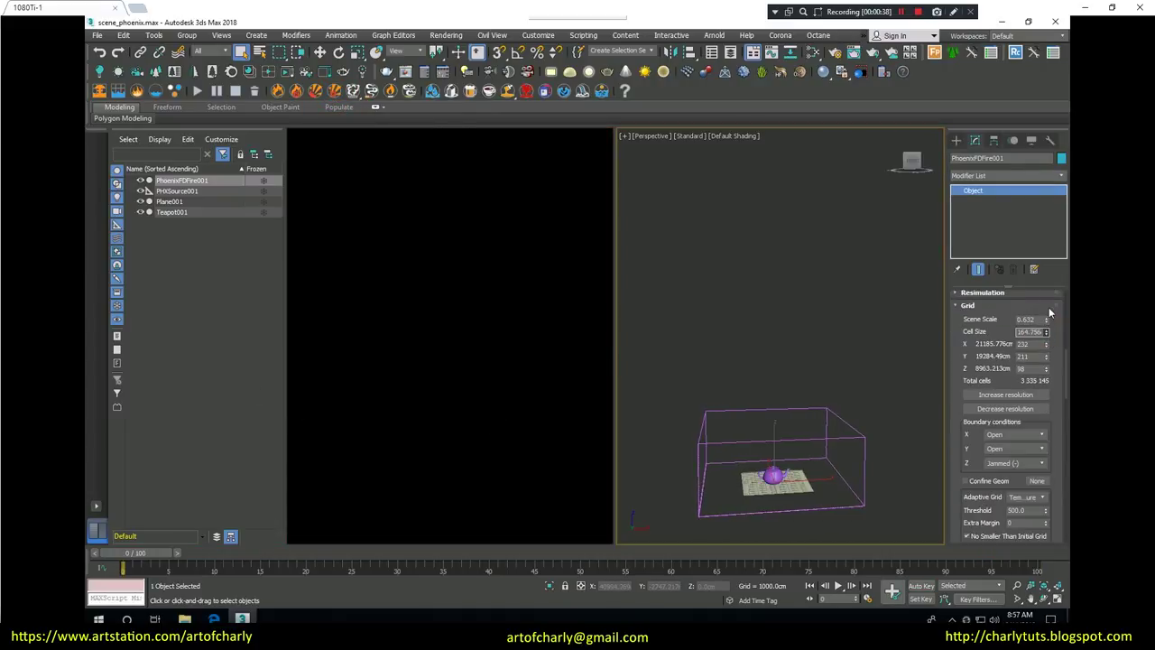
pyautogui.moveTo(1052, 293); pyautogui.dragTo(1054, 311)
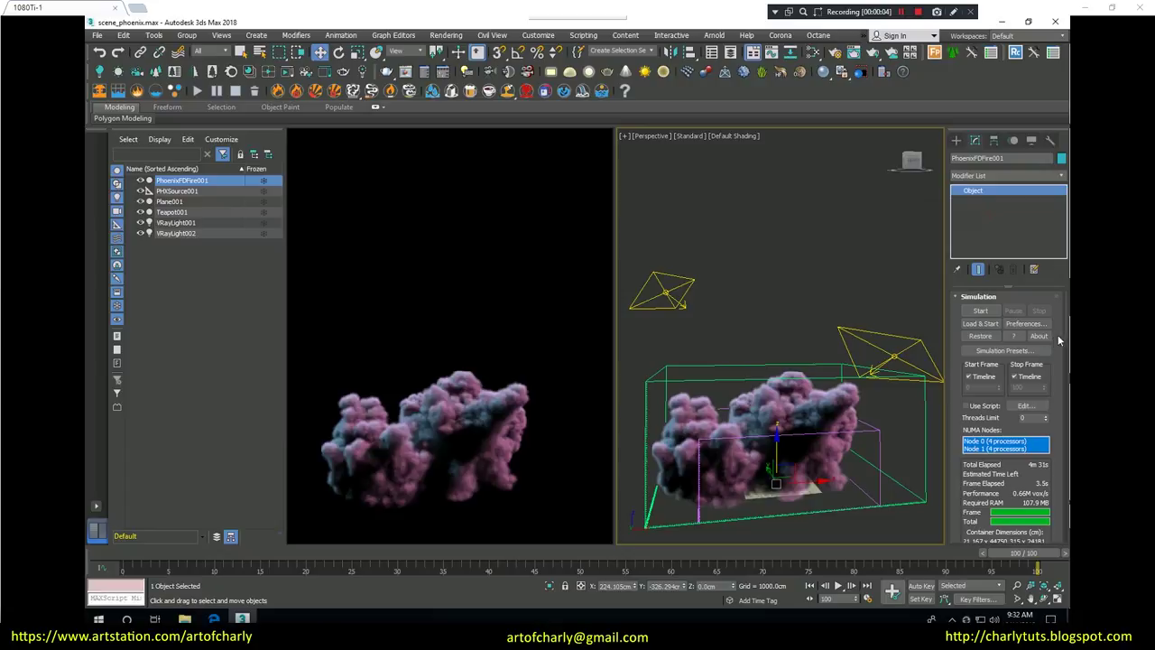
pyautogui.moveTo(1065, 340); pyautogui.dragTo(1061, 359)
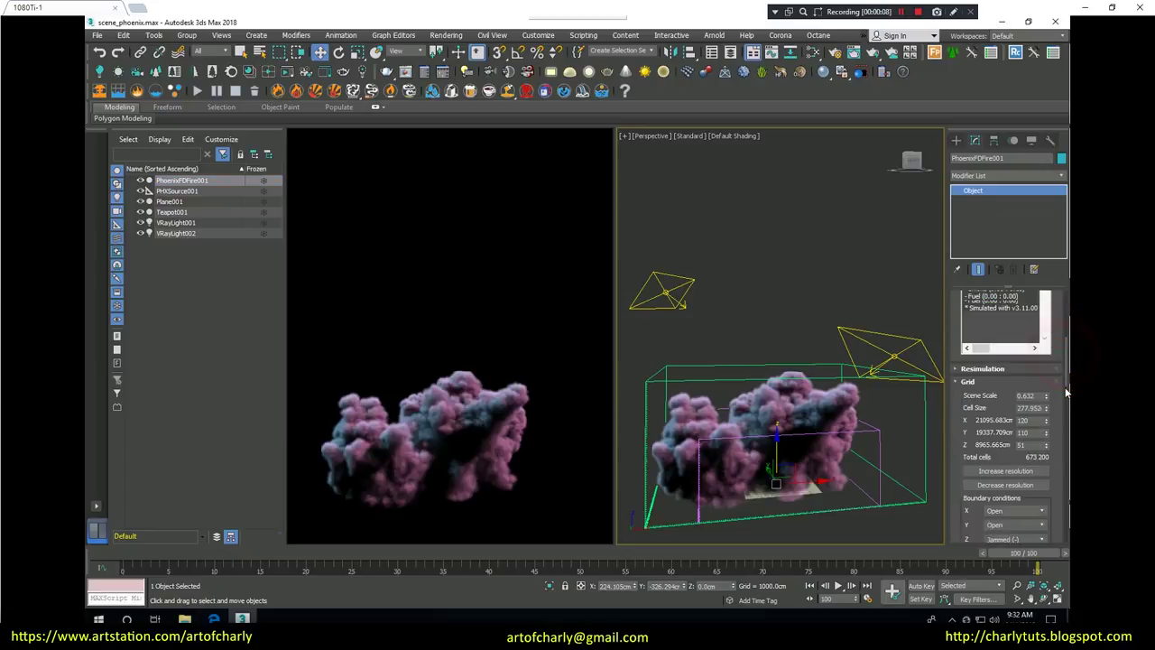
pyautogui.click(585, 560)
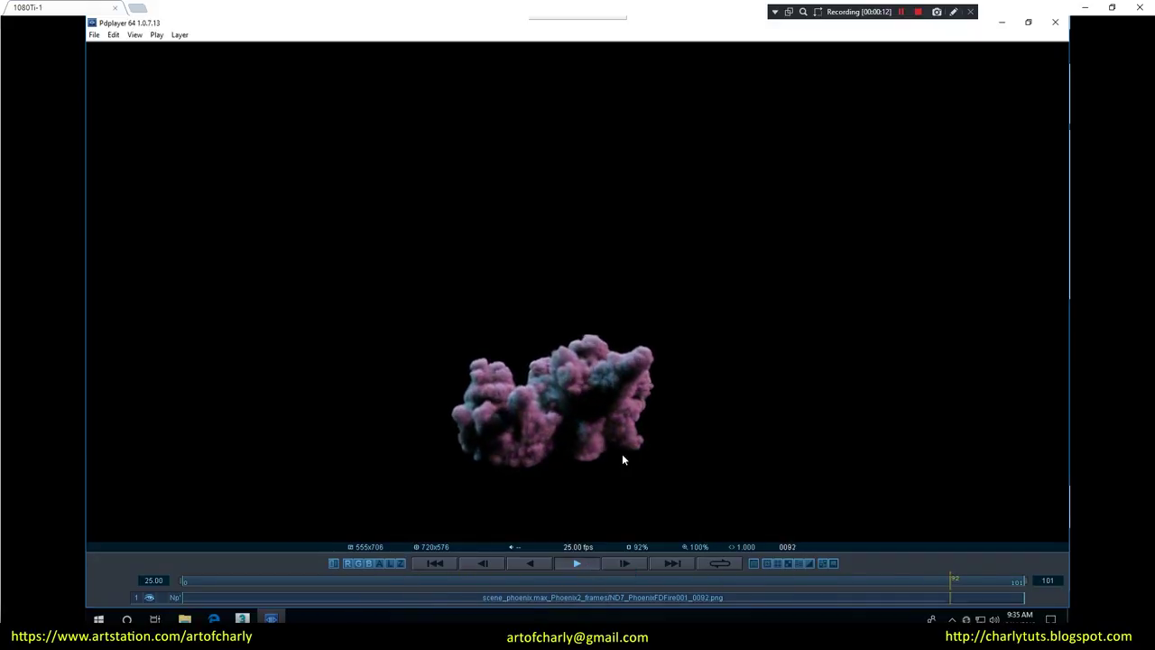
# Step: Pause the teapot explosion playback and scrub from the fiery frames to the pink smoke
pyautogui.click(394, 583)
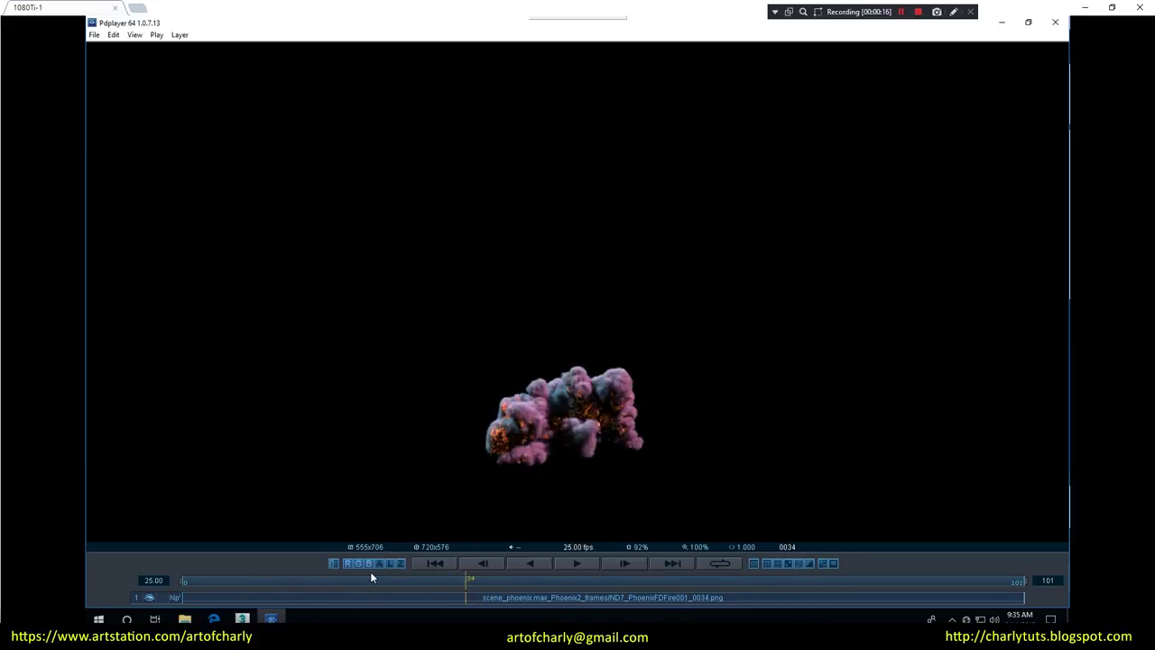
pyautogui.moveTo(268, 578); pyautogui.dragTo(585, 578)
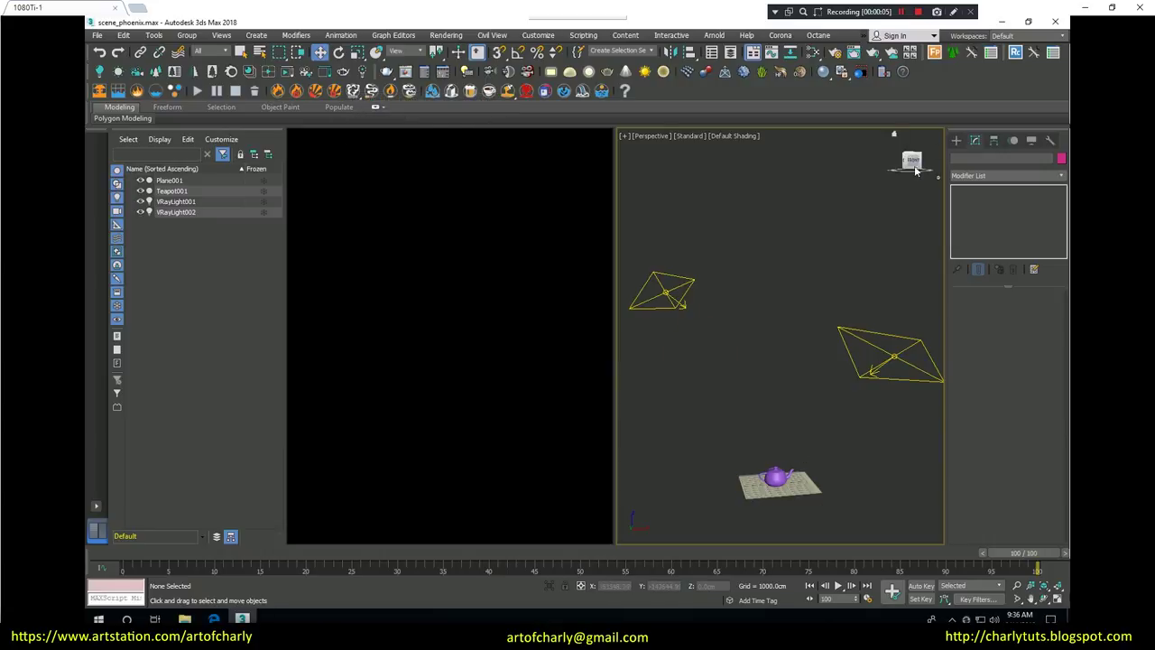
# Step: Draw a standard-primitive cylinder beside the teapot
pyautogui.click(956, 142)
pyautogui.click(957, 157)
pyautogui.click(983, 235)
pyautogui.moveTo(699, 471); pyautogui.dragTo(721, 478)
pyautogui.click(703, 361)
pyautogui.rightClick(704, 361)
pyautogui.moveTo(713, 379)
pyautogui.keyDown('alt'); pyautogui.mouseDown(button='middle')
pyautogui.moveTo(754, 405)
pyautogui.moveTo(711, 322)
pyautogui.moveTo(722, 361)
pyautogui.moveTo(711, 387)
pyautogui.moveTo(758, 379)
pyautogui.mouseUp(button='middle'); pyautogui.keyUp('alt')
# Step: Rotate the cylinder about 82°, clone it, and move the copy beneath the first
pyautogui.press('e')
pyautogui.moveTo(757, 379); pyautogui.dragTo(852, 325)
pyautogui.press('Return')
pyautogui.moveTo(722, 361)
pyautogui.keyDown('alt'); pyautogui.mouseDown(button='middle')
pyautogui.moveTo(783, 335)
pyautogui.moveTo(712, 463)
pyautogui.mouseUp(button='middle'); pyautogui.keyUp('alt')
pyautogui.press('w')
pyautogui.moveTo(712, 463); pyautogui.dragTo(722, 381)
pyautogui.moveTo(722, 381)
pyautogui.keyDown('alt'); pyautogui.mouseDown(button='middle')
pyautogui.moveTo(757, 409)
pyautogui.moveTo(765, 444)
pyautogui.mouseUp(button='middle'); pyautogui.keyUp('alt')
# Step: Add a Phoenix FD simulator to the teapot and play the new explosion preview
pyautogui.click(765, 444)
pyautogui.click(353, 91)
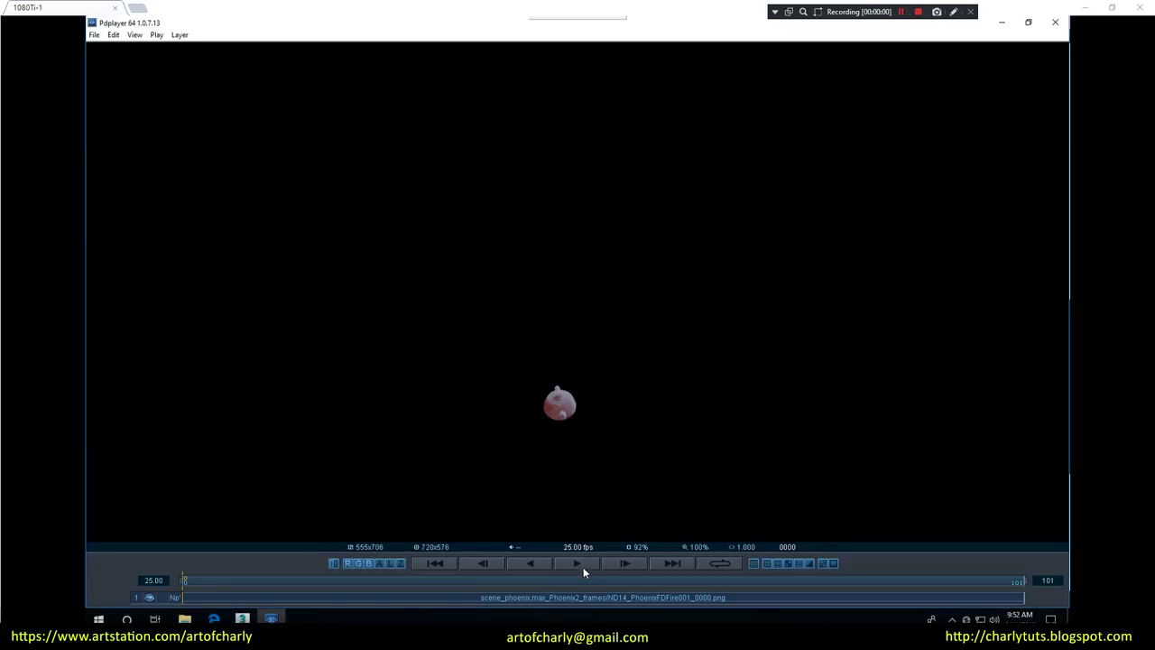
pyautogui.click(583, 571)
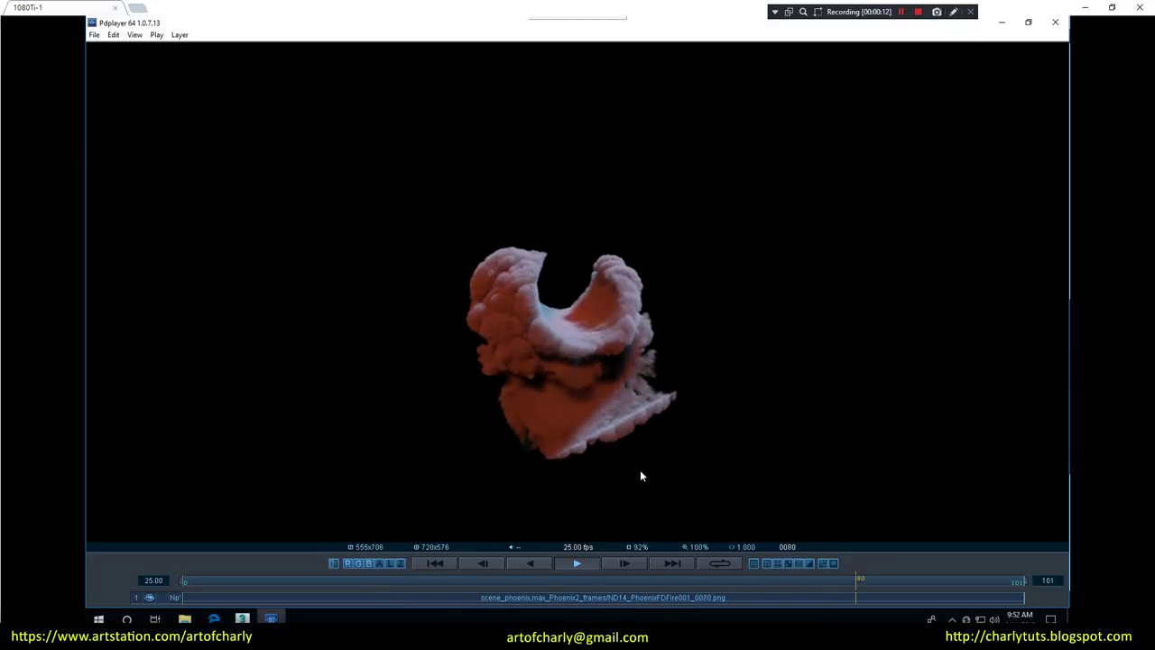
# Step: Scrub back to an earlier frame of the cylinder-parted smoke and toggle playback
pyautogui.moveTo(635, 582)
pyautogui.mouseDown()
pyautogui.moveTo(661, 584)
pyautogui.moveTo(559, 599)
pyautogui.moveTo(974, 549)
pyautogui.mouseUp()
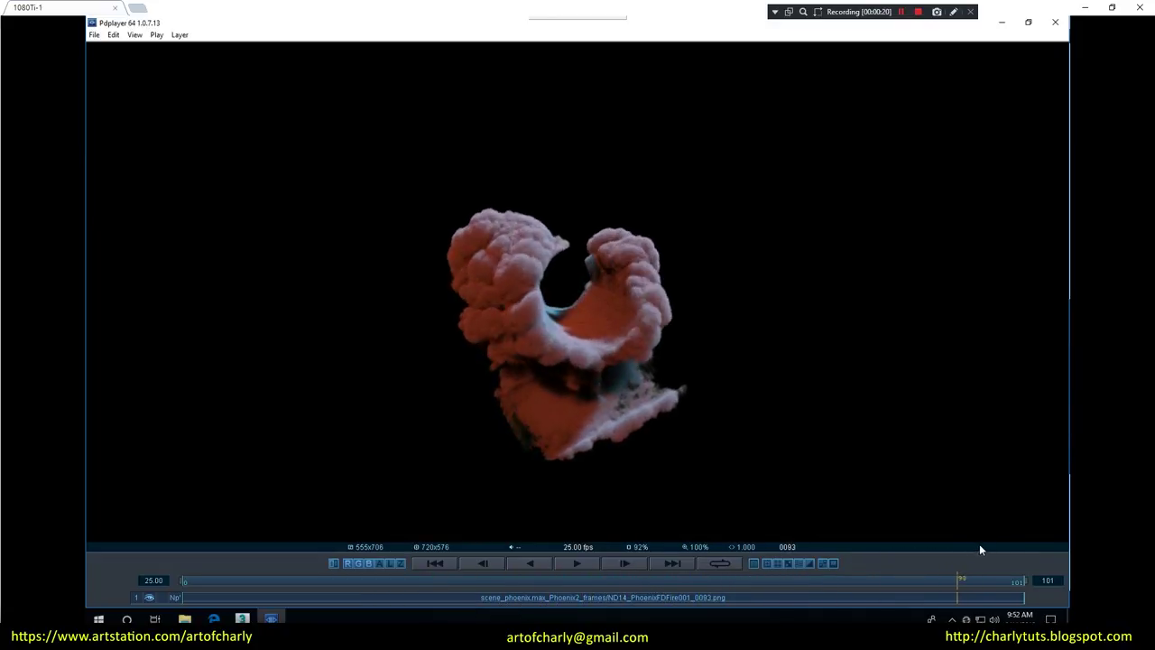
pyautogui.press('space')
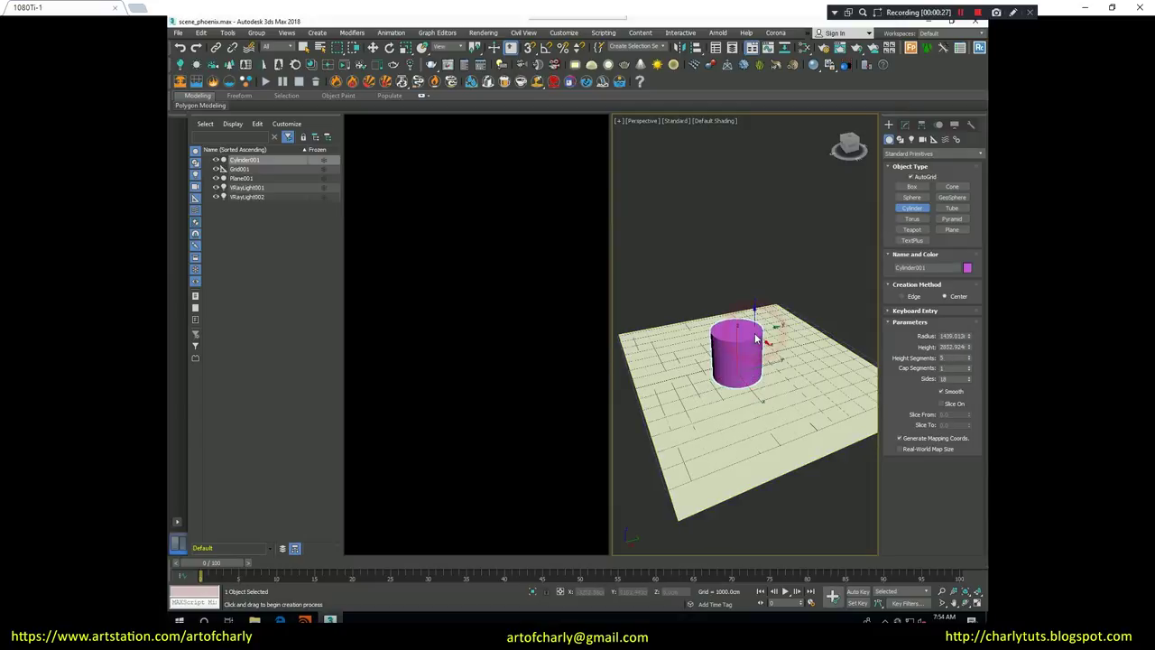
# Step: Lift the cylinder above the plane, convert it to Editable Poly and select its bottom face
pyautogui.press('w')
pyautogui.moveTo(756, 339); pyautogui.dragTo(738, 270)
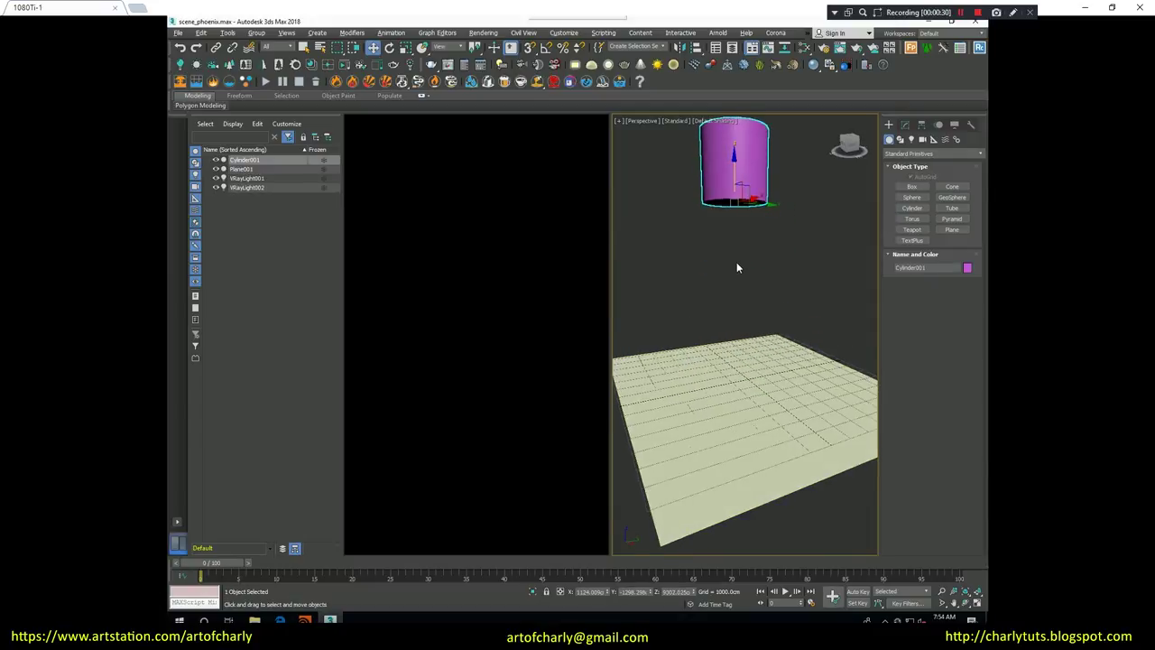
pyautogui.rightClick(734, 181)
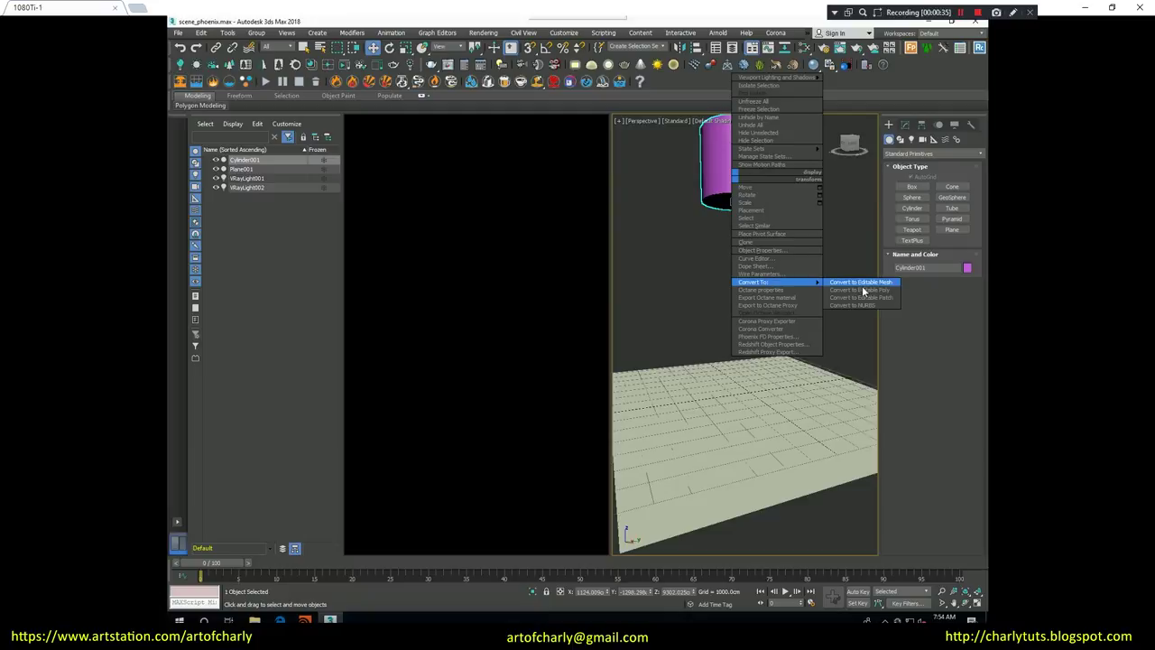
pyautogui.click(862, 290)
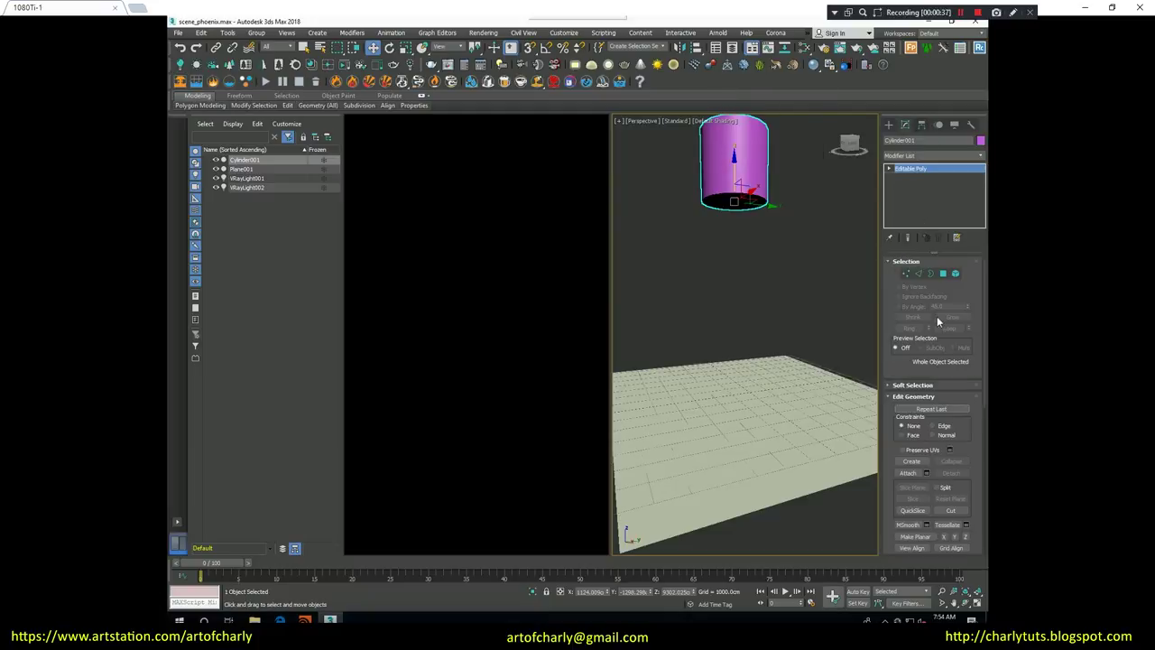
pyautogui.click(944, 274)
pyautogui.click(742, 198)
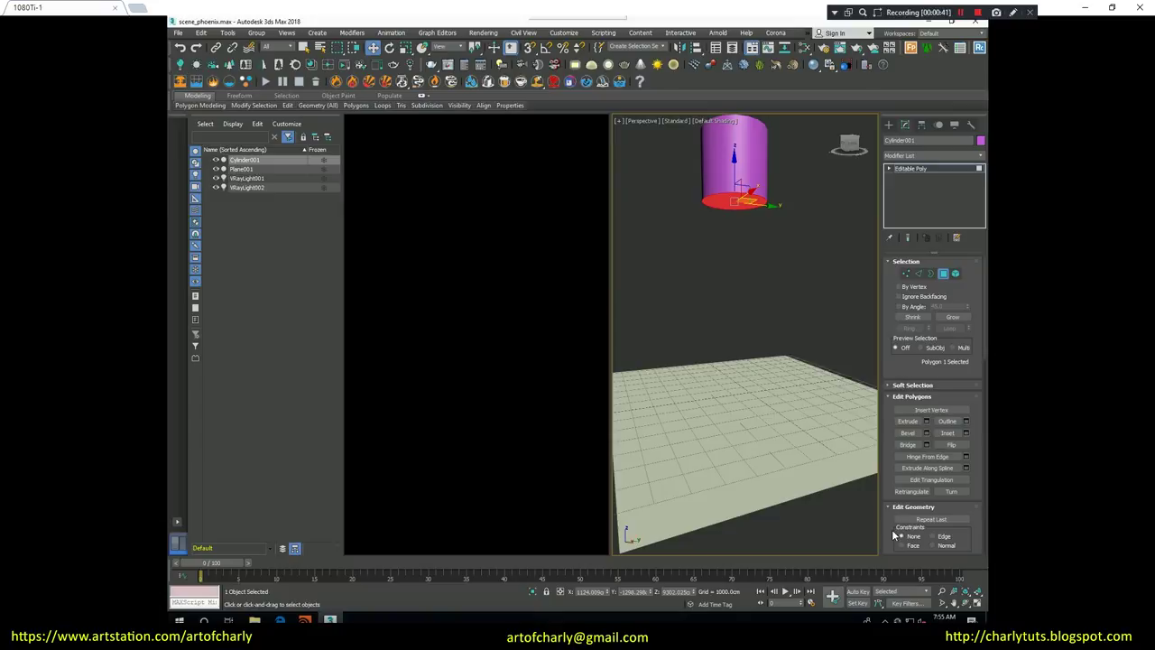
pyautogui.moveTo(886, 529); pyautogui.dragTo(903, 192)
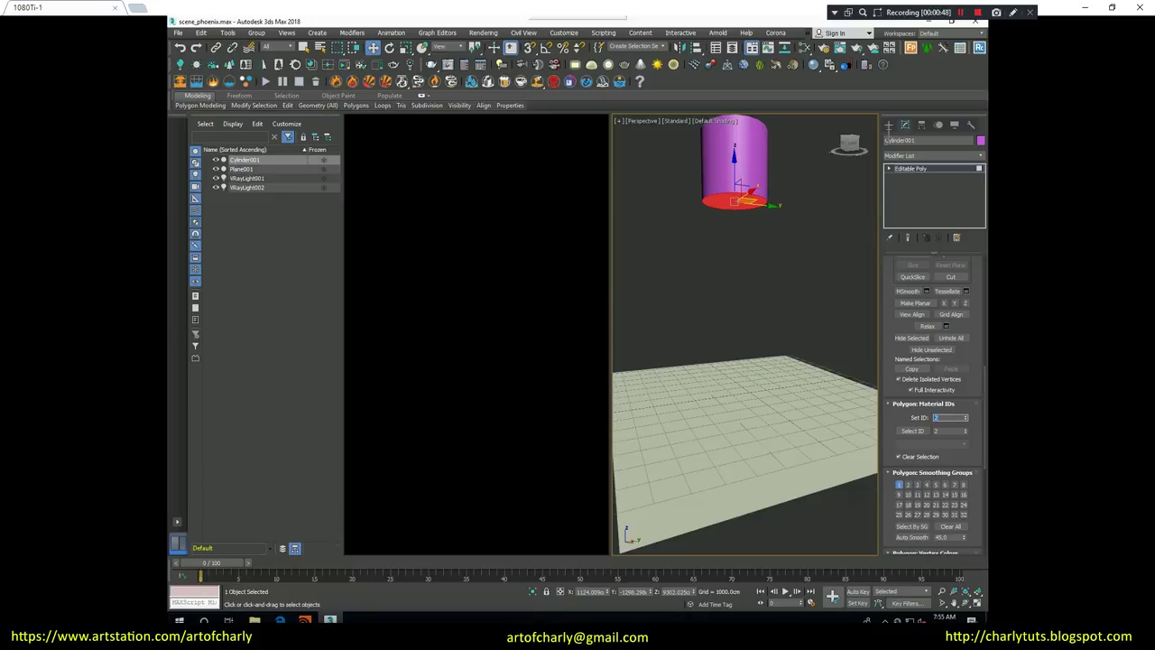
pyautogui.click(889, 125)
pyautogui.click(712, 330)
# Step: Apply the fire-smoke quick setup to Cylinder001
pyautogui.click(752, 161)
pyautogui.click(401, 83)
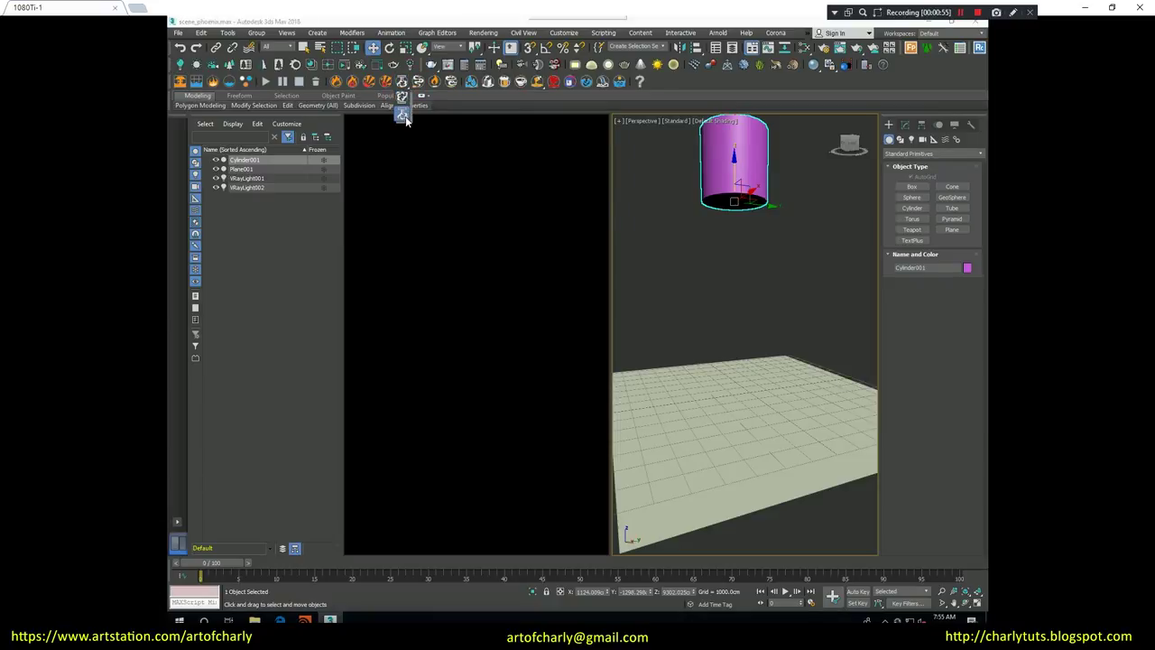
pyautogui.click(403, 114)
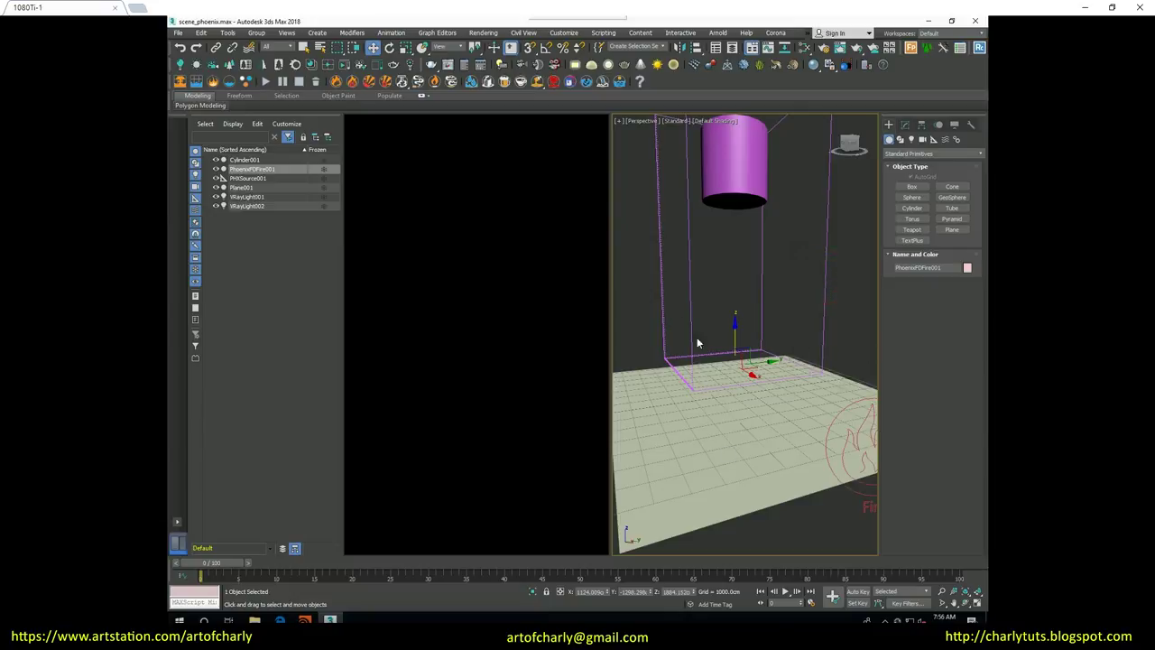
# Step: Open PhoenixFDFire001's settings and check CPU cores and usage in Task Manager
pyautogui.click(905, 125)
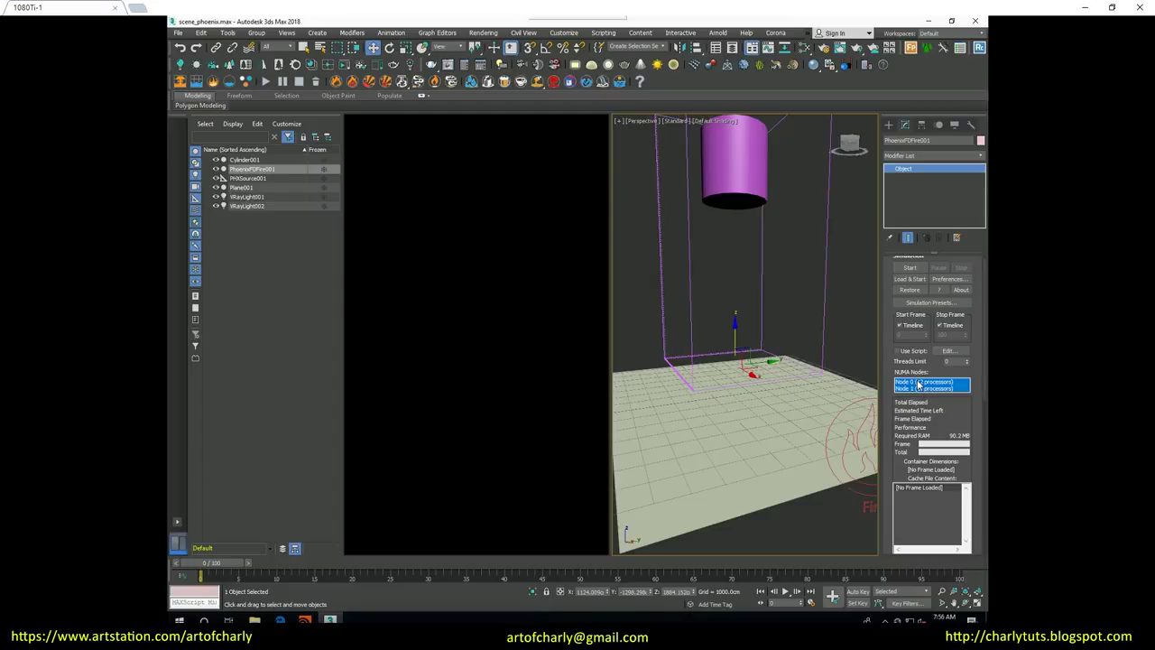
pyautogui.hotkey('ctrl', 'shift', 'Escape')
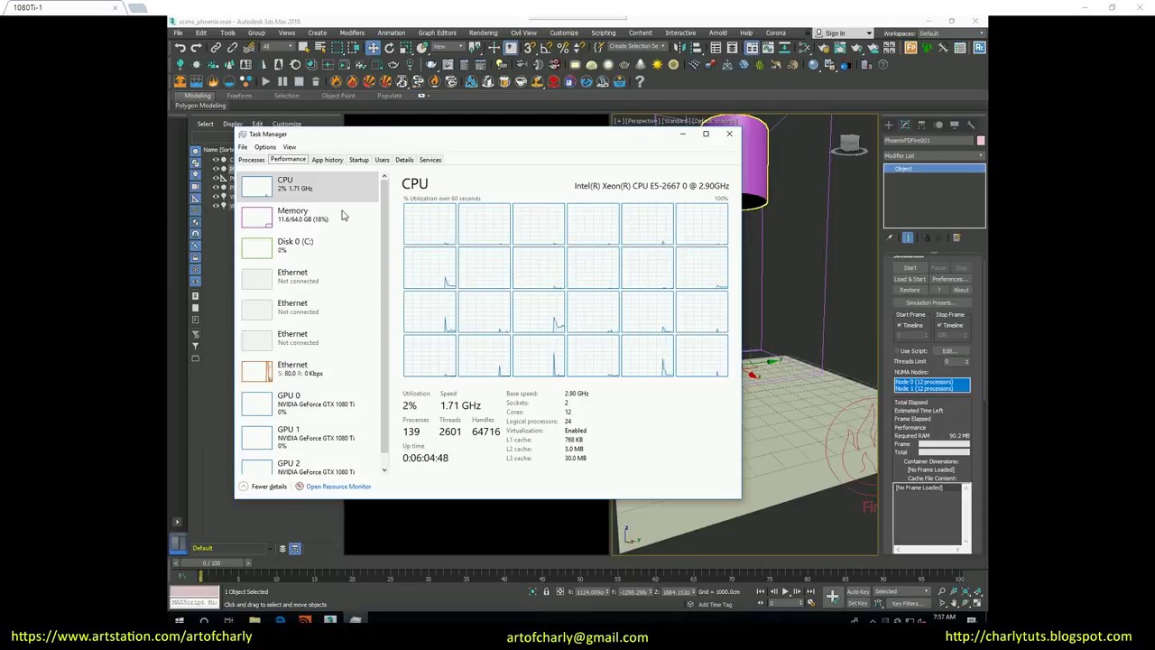
pyautogui.click(738, 204)
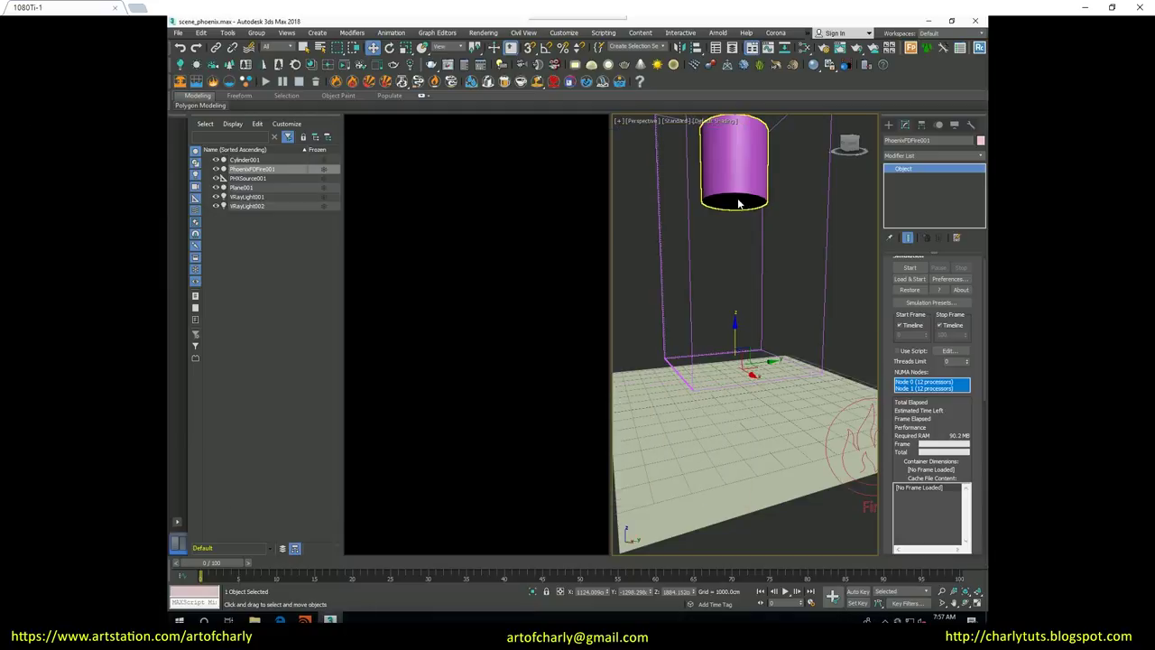
# Step: Set the polygon ID on PHXSource001 so smoke emits from the cylinder's underside
pyautogui.click(252, 178)
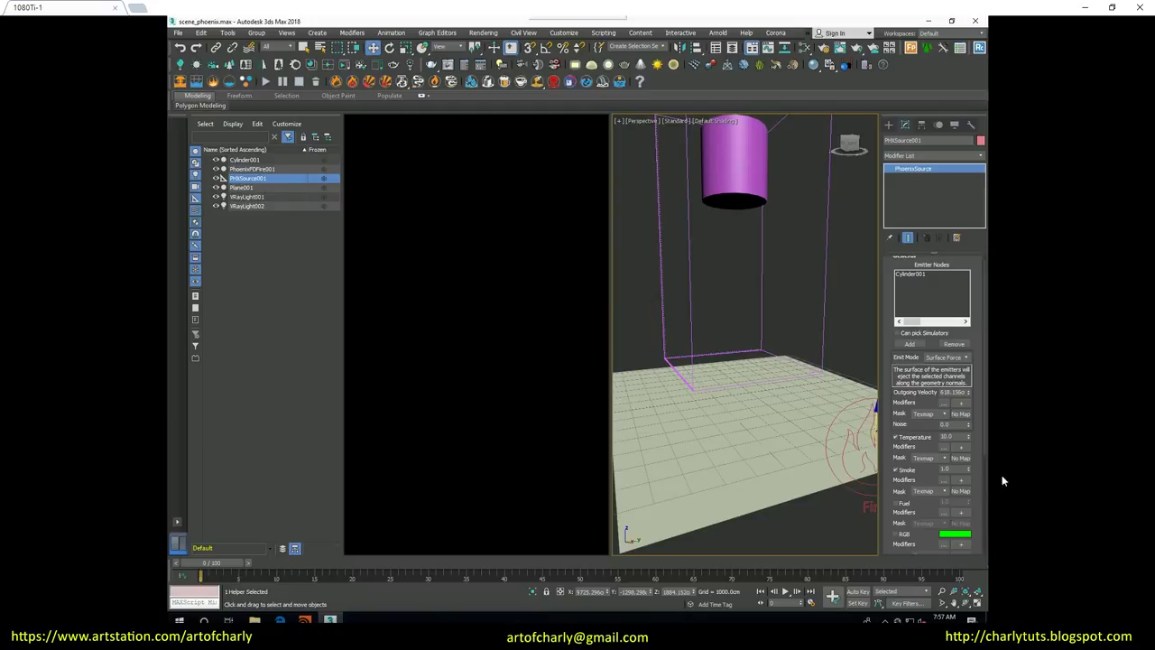
pyautogui.moveTo(895, 523); pyautogui.dragTo(888, 318)
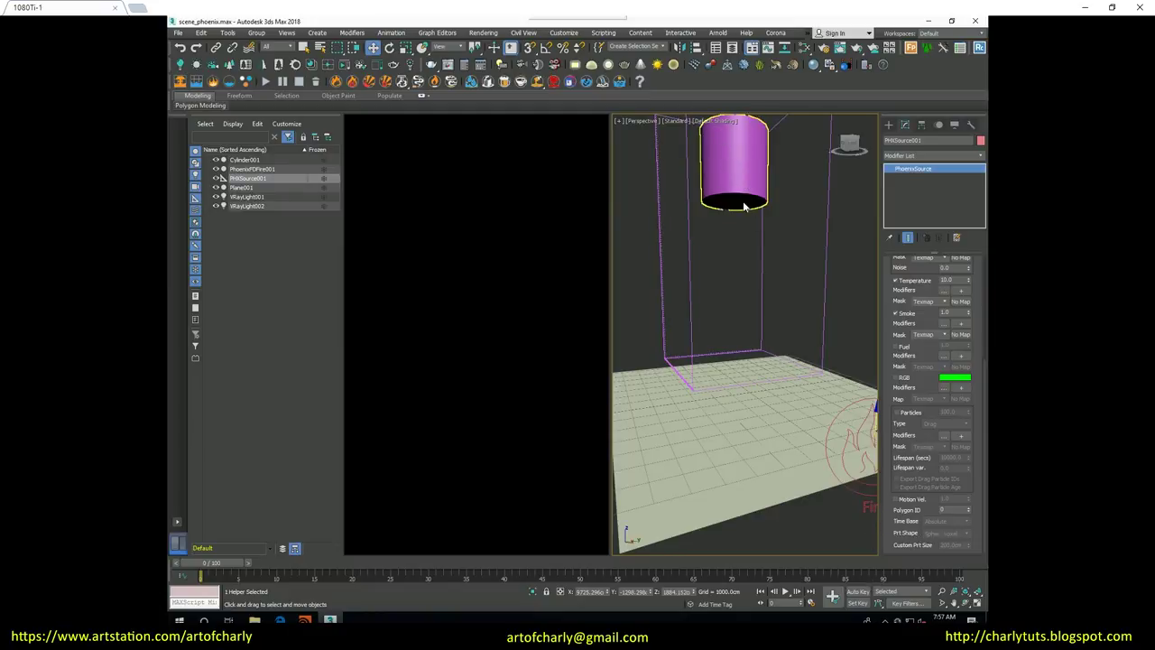
pyautogui.click(951, 510)
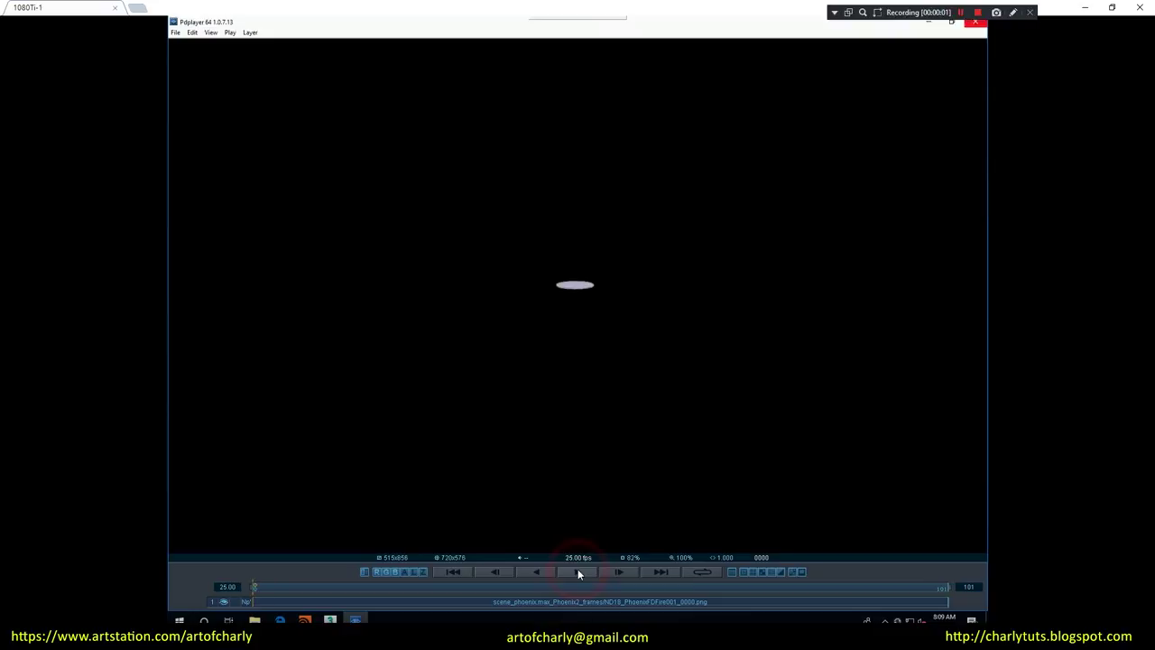
# Step: Play back the smoke pouring onto the plane, then scroll the tutorial materials page
pyautogui.click(577, 570)
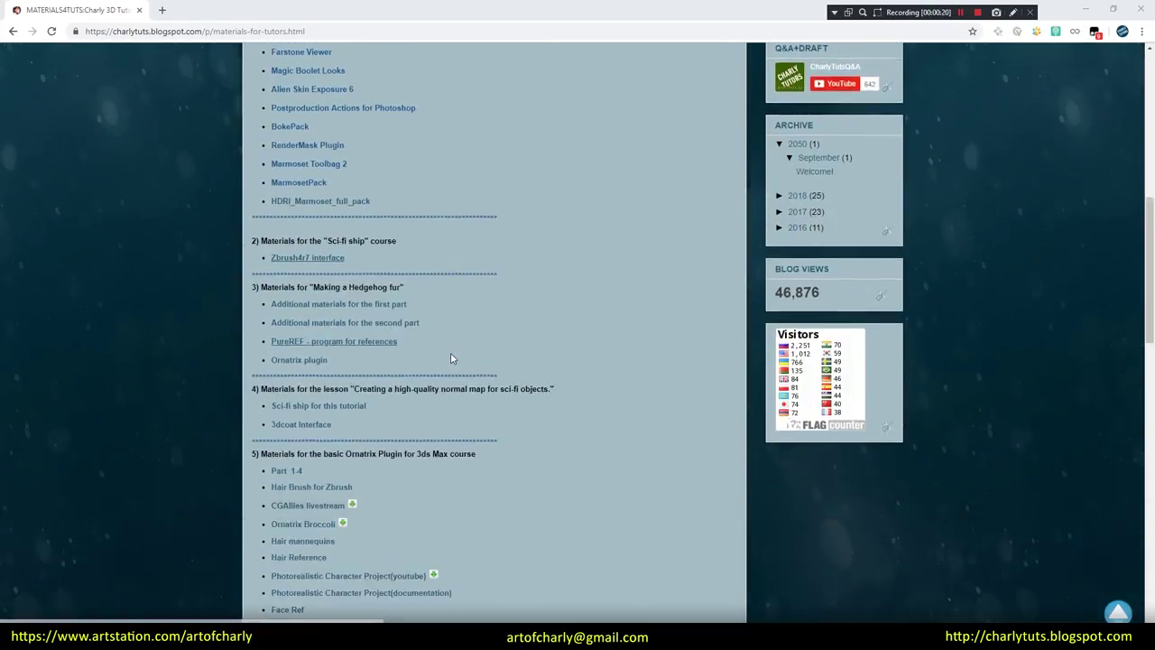
pyautogui.scroll(-10, 451, 358)
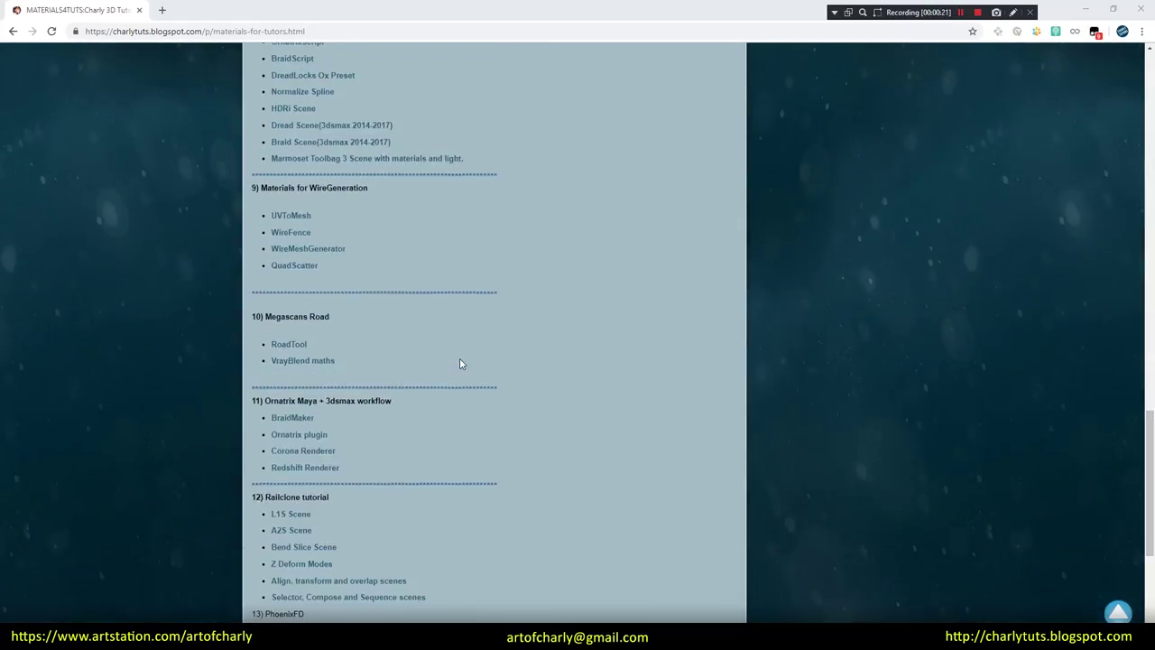
# Step: Scroll the Quick Simulation Setup docs and play the Cigarette Smoke example video
pyautogui.scroll(-5, 461, 360)
pyautogui.scroll(15, 271, 135)
pyautogui.scroll(10, 447, 218)
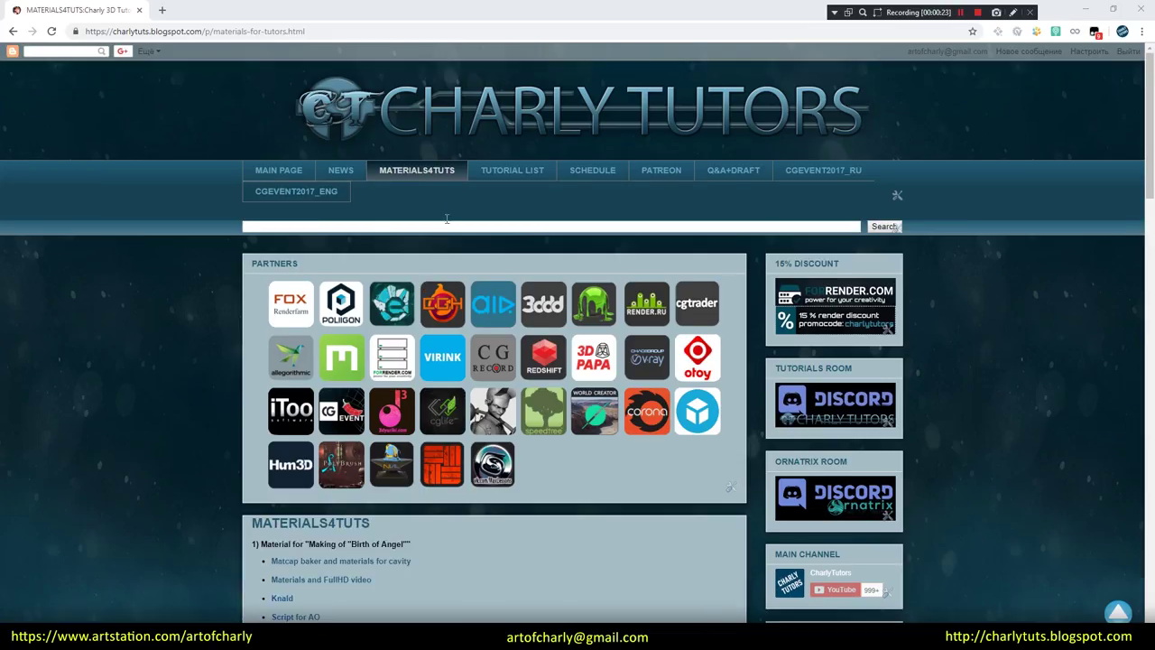
pyautogui.scroll(-5, 607, 306)
pyautogui.scroll(-10, 527, 321)
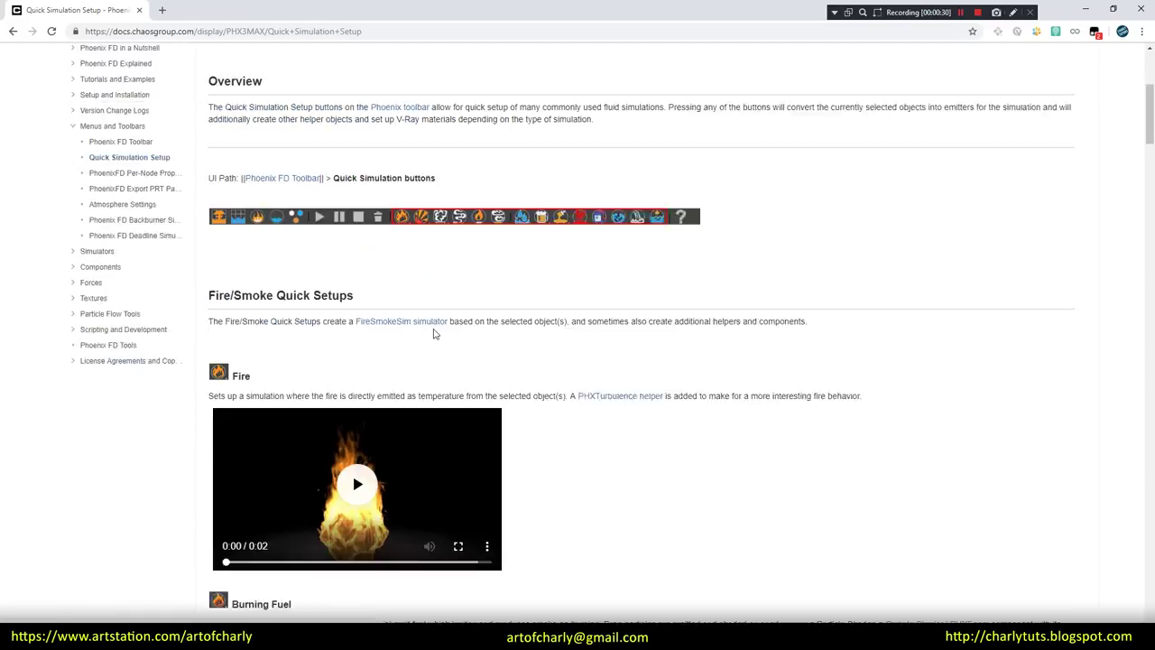
pyautogui.scroll(-1, 433, 330)
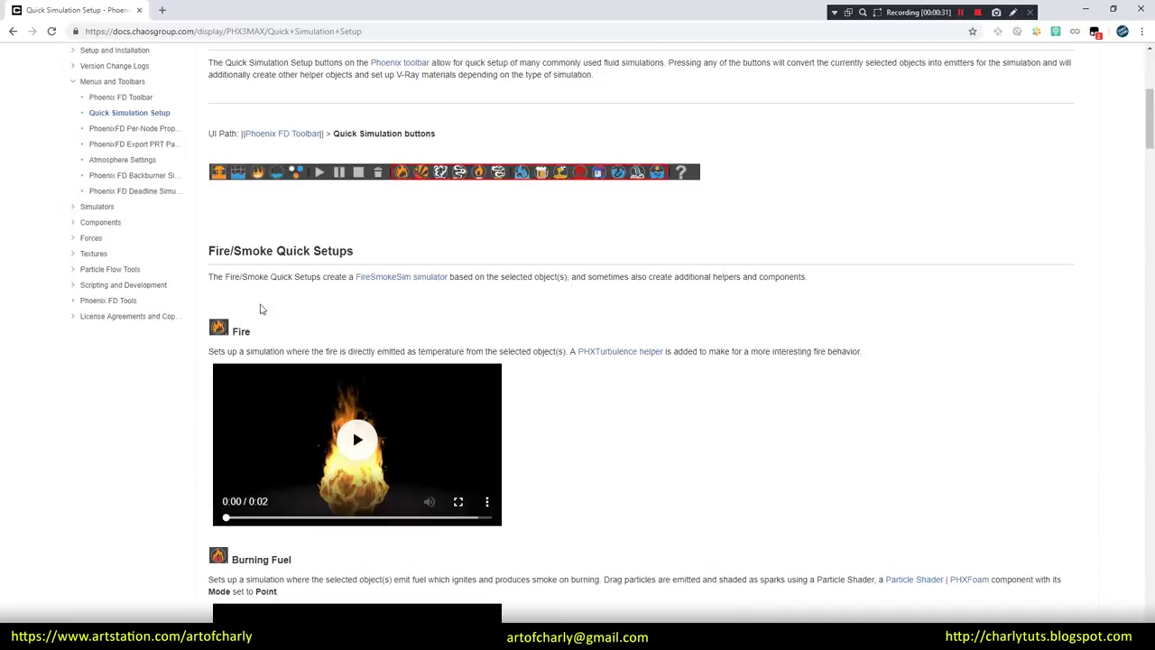
pyautogui.scroll(-3, 261, 307)
pyautogui.scroll(-3, 288, 379)
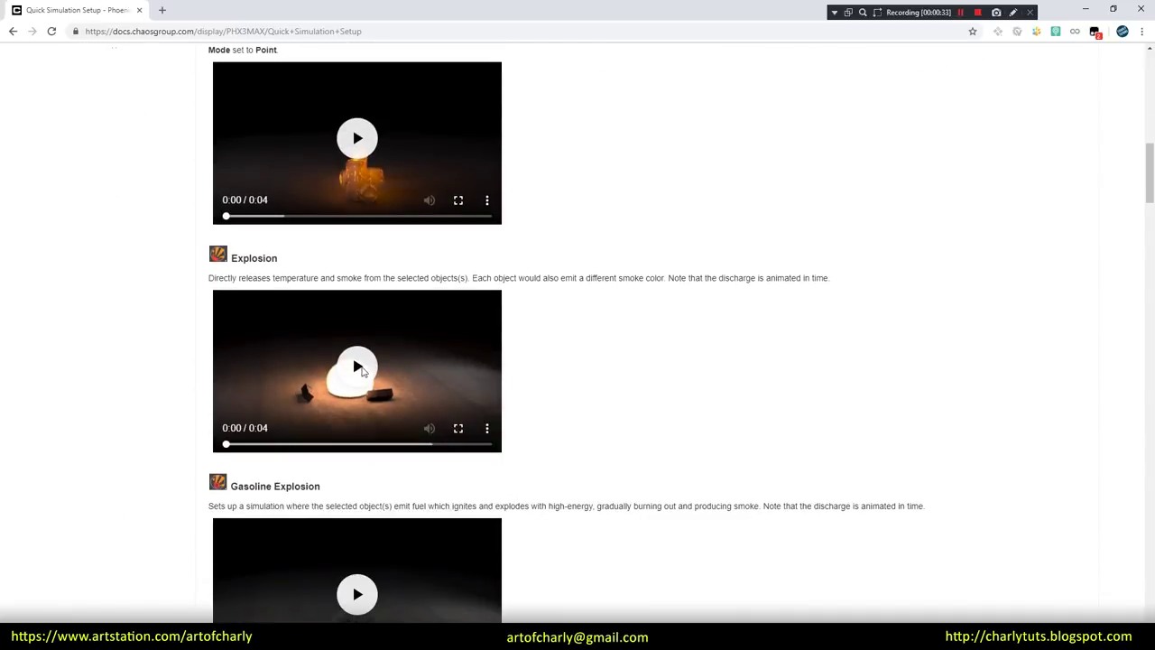
pyautogui.scroll(-1, 361, 343)
pyautogui.scroll(-2, 358, 317)
pyautogui.scroll(-1, 343, 311)
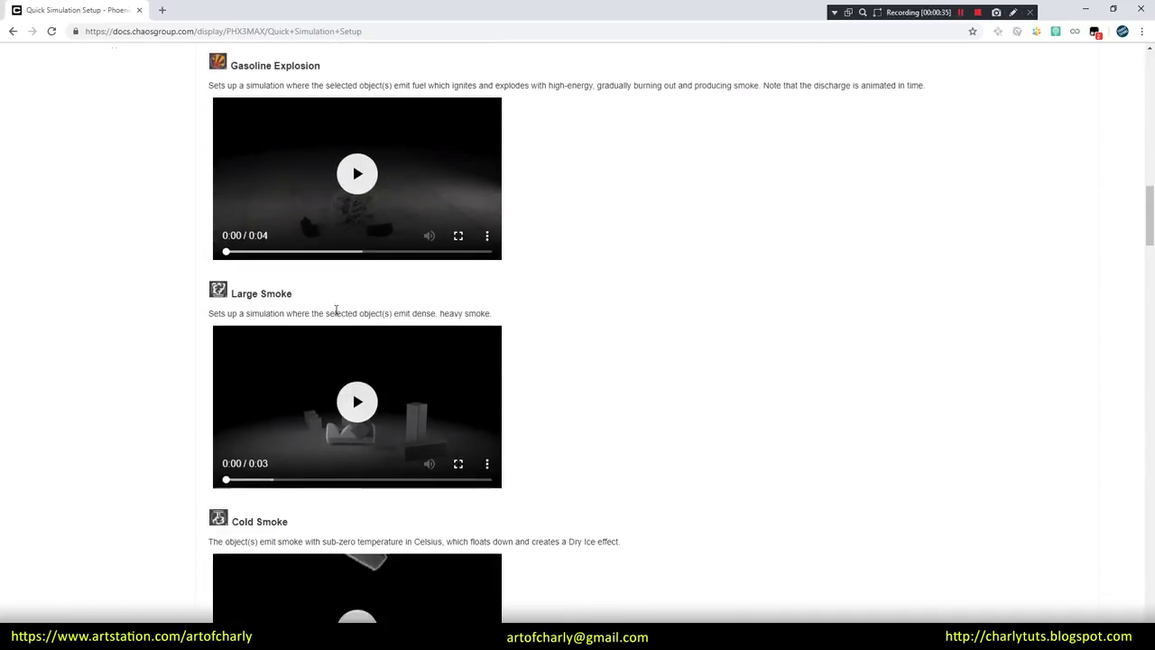
pyautogui.scroll(-7, 361, 270)
pyautogui.click(361, 212)
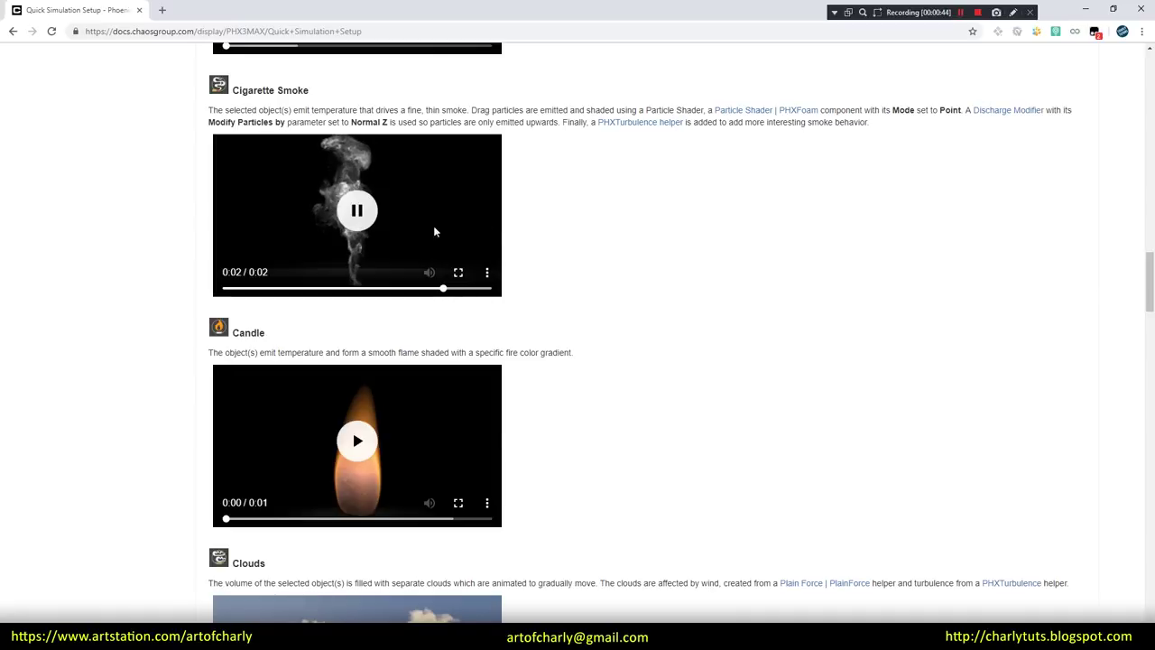
# Step: Watch the Candle example video, then return to 3ds Max
pyautogui.scroll(-3, 379, 303)
pyautogui.click(357, 200)
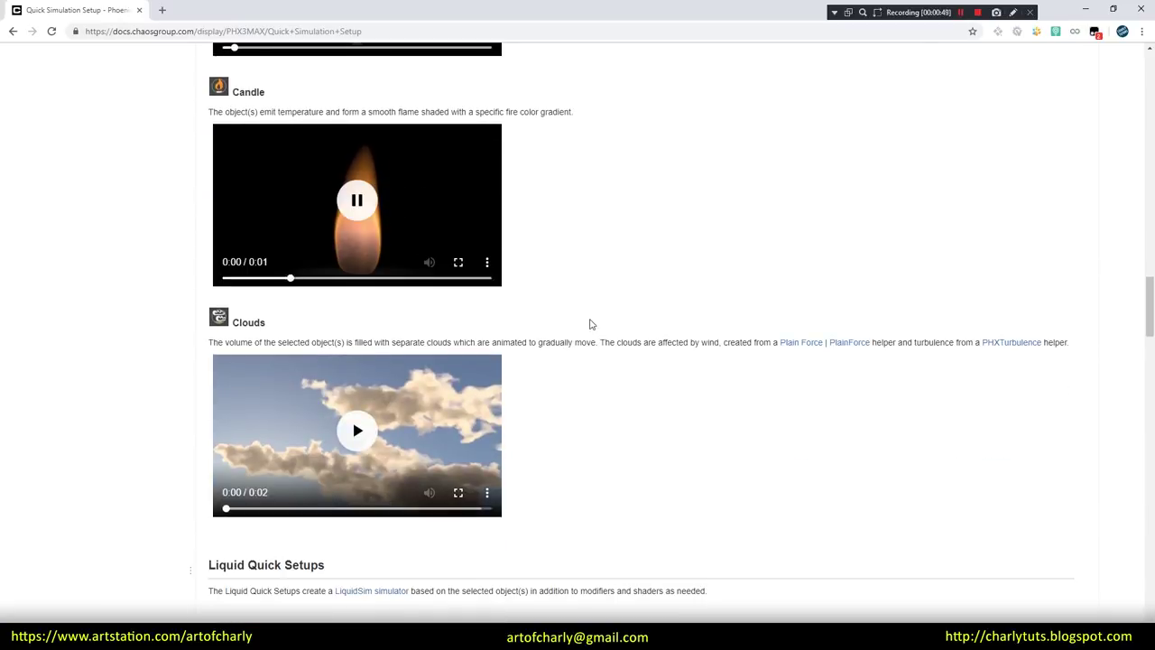
pyautogui.click(358, 202)
pyautogui.click(358, 201)
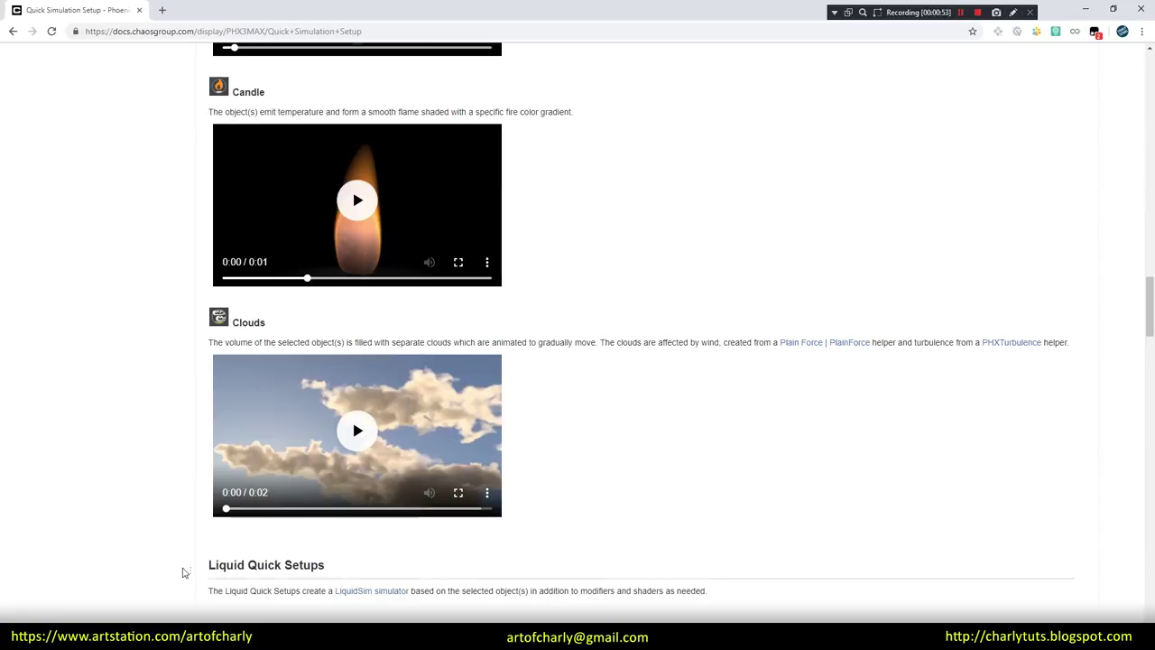
pyautogui.moveTo(144, 582)
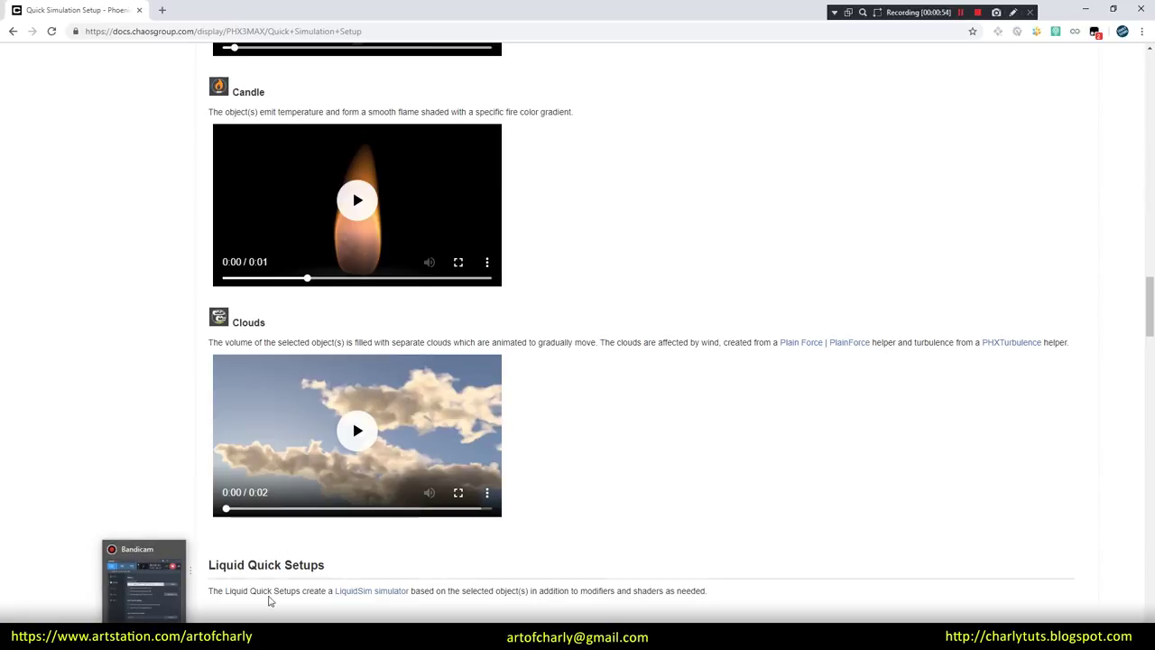
pyautogui.click(194, 582)
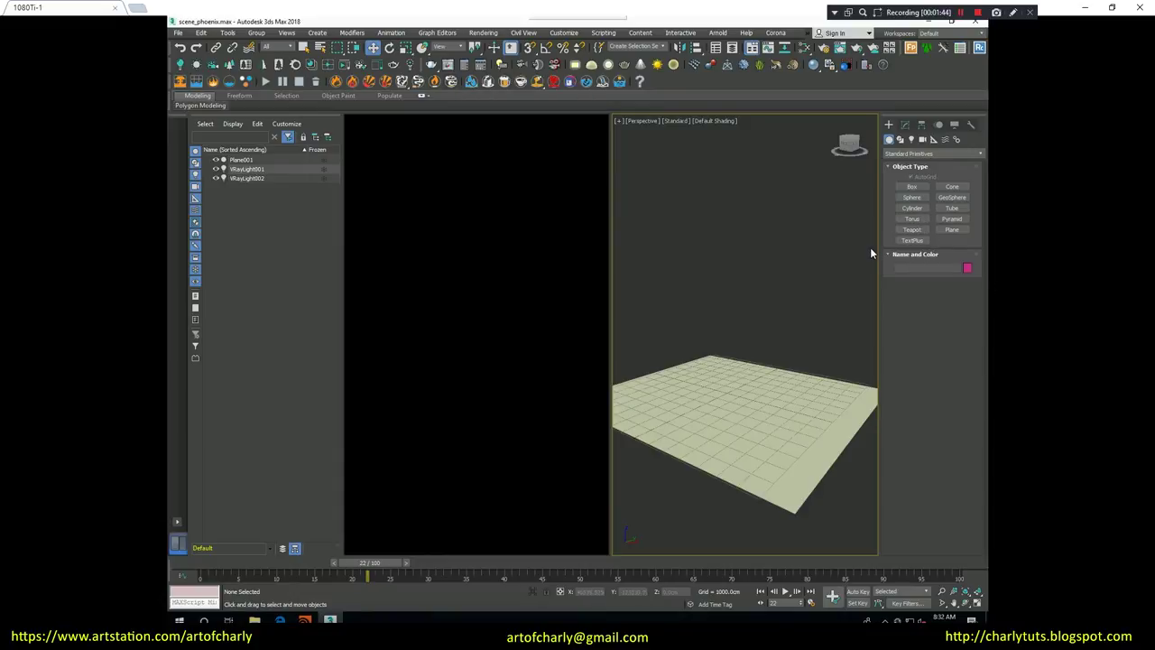
# Step: Draw a box on the plane
pyautogui.click(911, 186)
pyautogui.moveTo(649, 383); pyautogui.dragTo(771, 451)
pyautogui.click(704, 281)
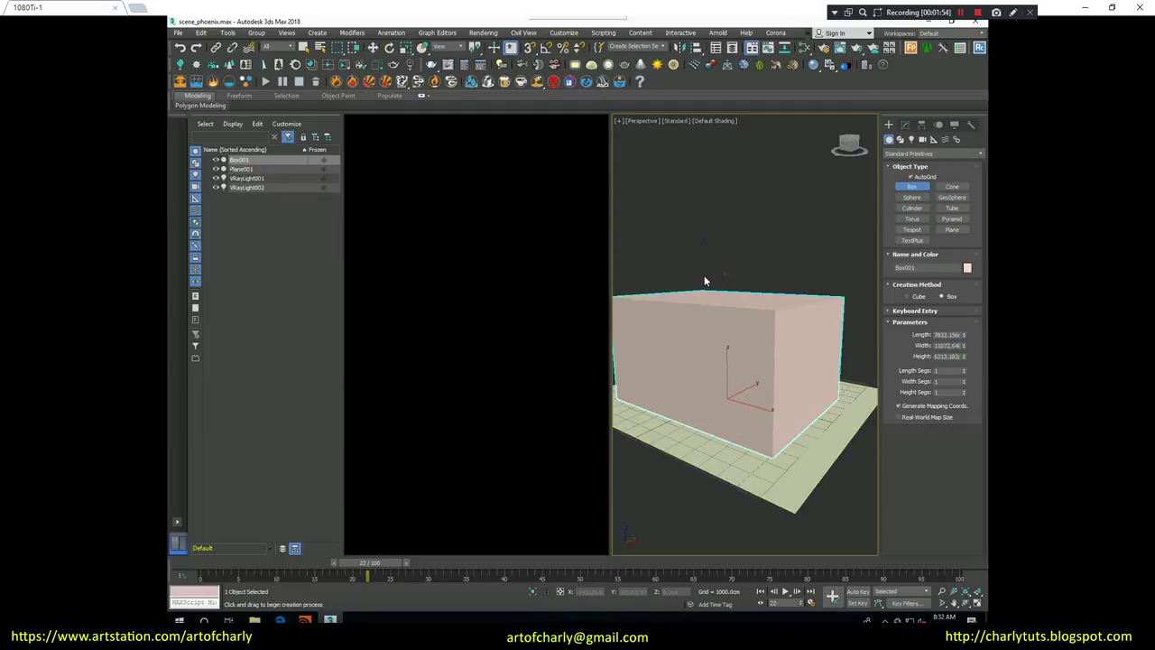
pyautogui.rightClick(704, 278)
# Step: Apply the Phoenix FD Cloud quick setup to the box and start simulating
pyautogui.scroll(-1, 695, 262)
pyautogui.scroll(-1, 694, 244)
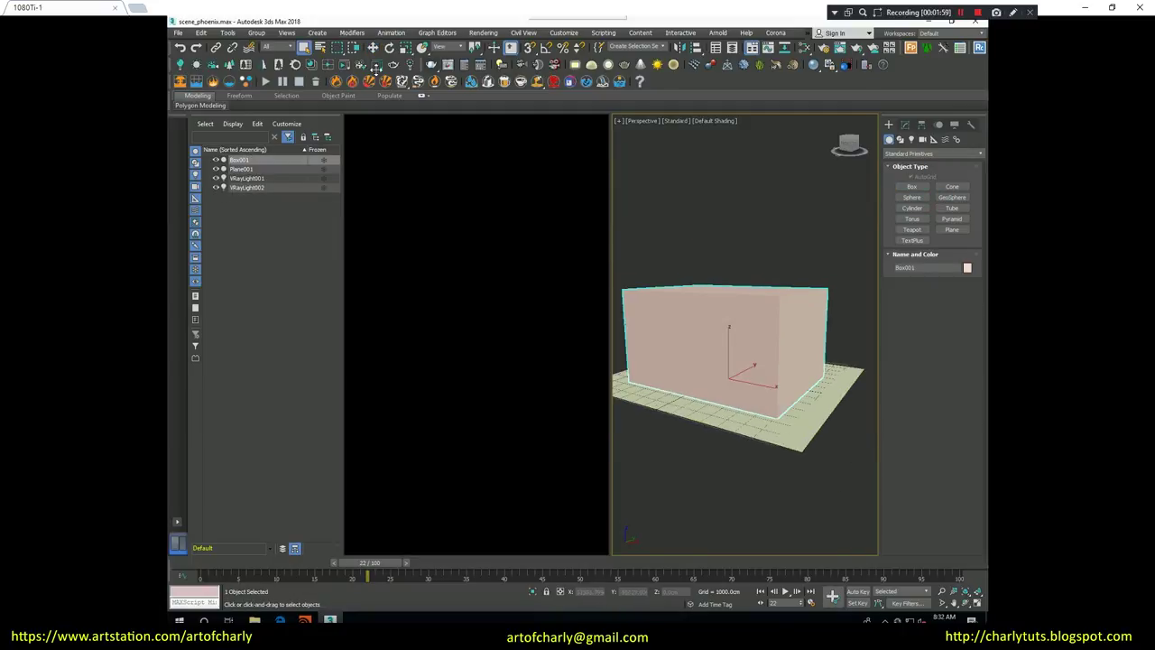
pyautogui.click(451, 82)
pyautogui.click(265, 81)
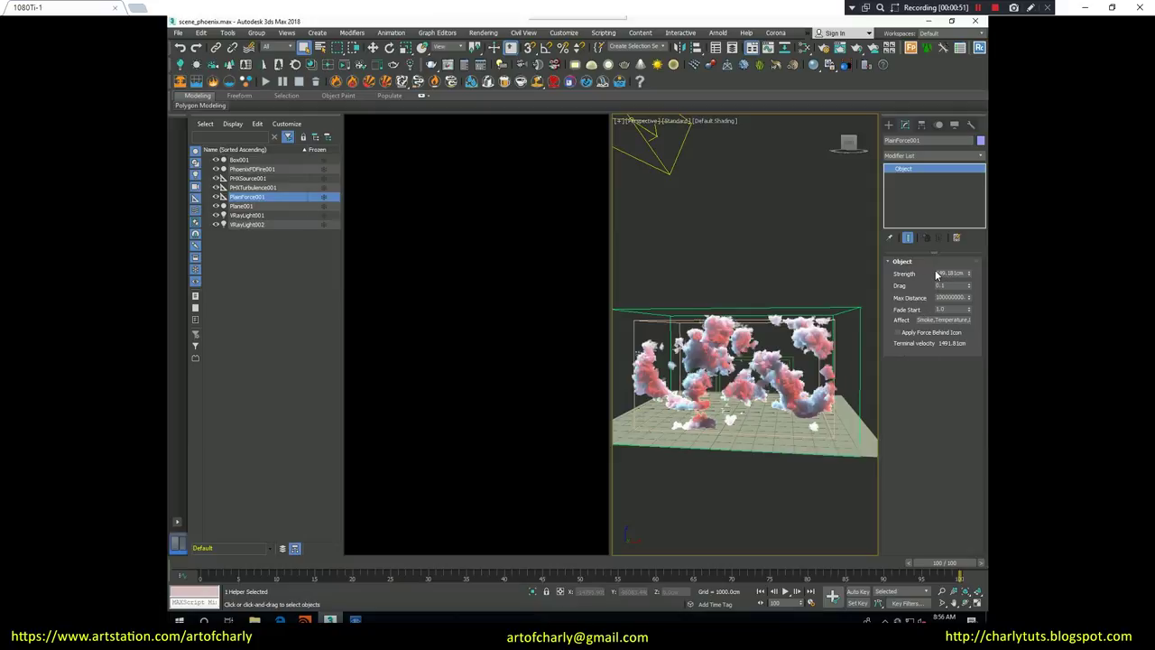
# Step: Show PHXTurbulence001's settings: Strength 9.0, Size about 745.9
pyautogui.click(254, 187)
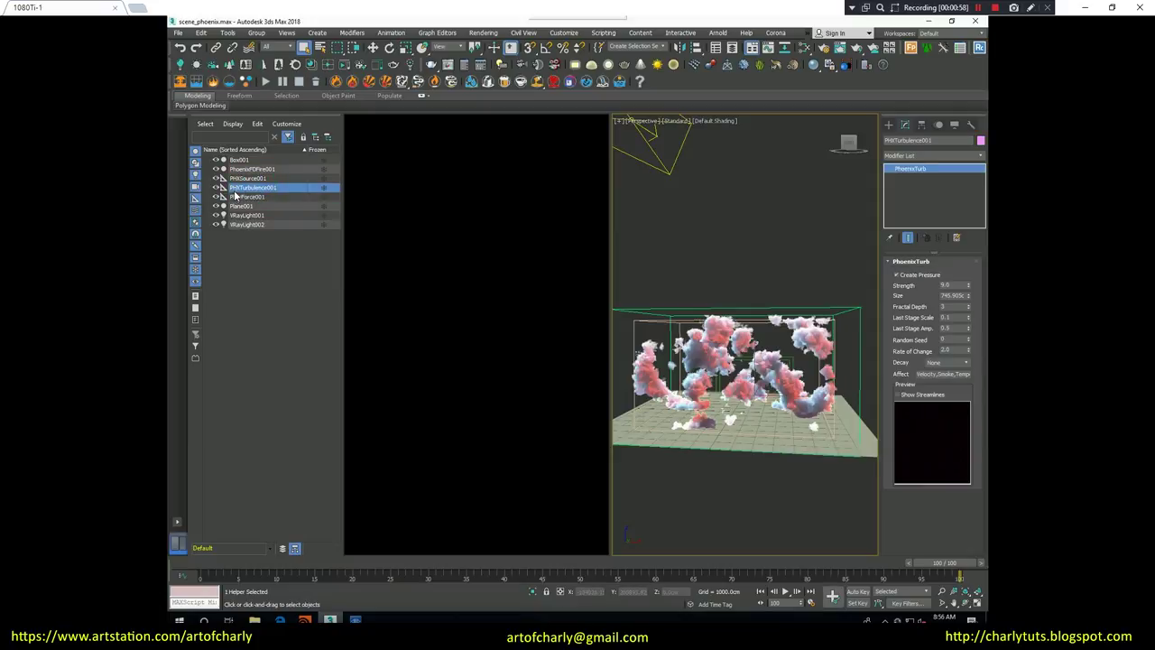